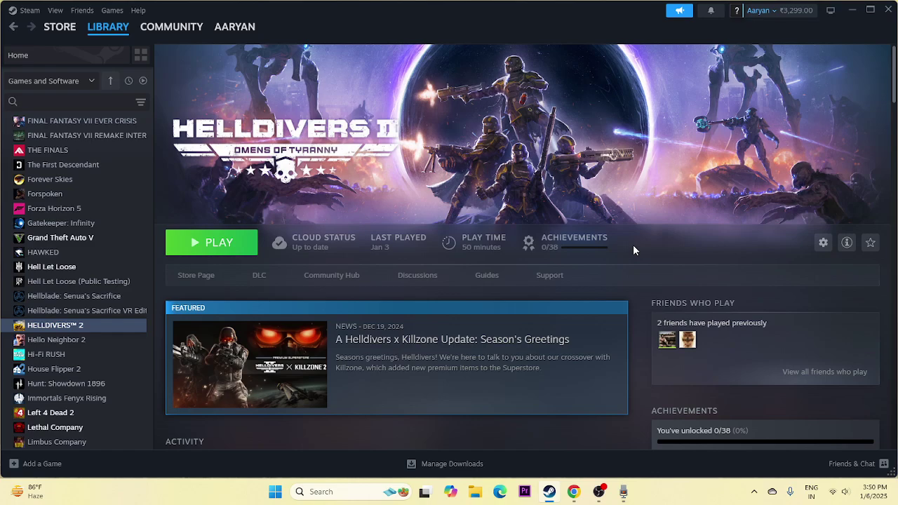
Launch System Configuration from a Windows search for 'system'
click(314, 491)
text(syste)
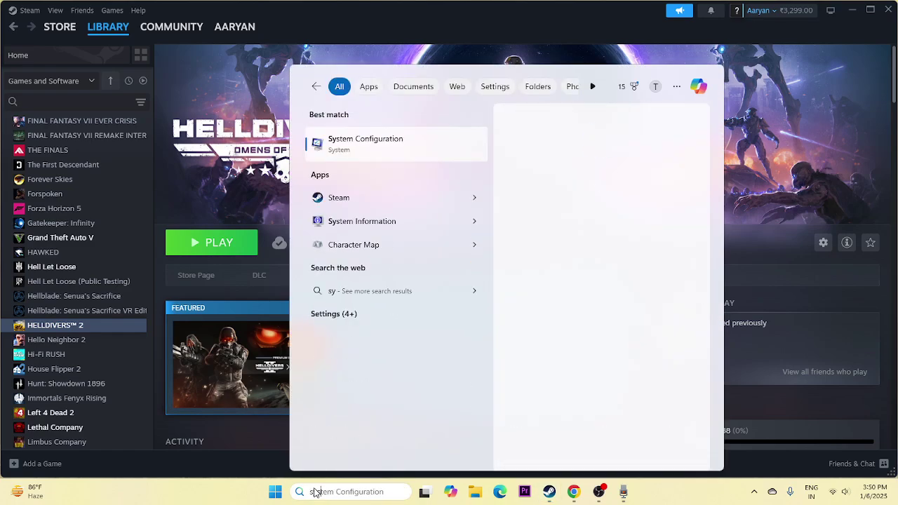
text(m)
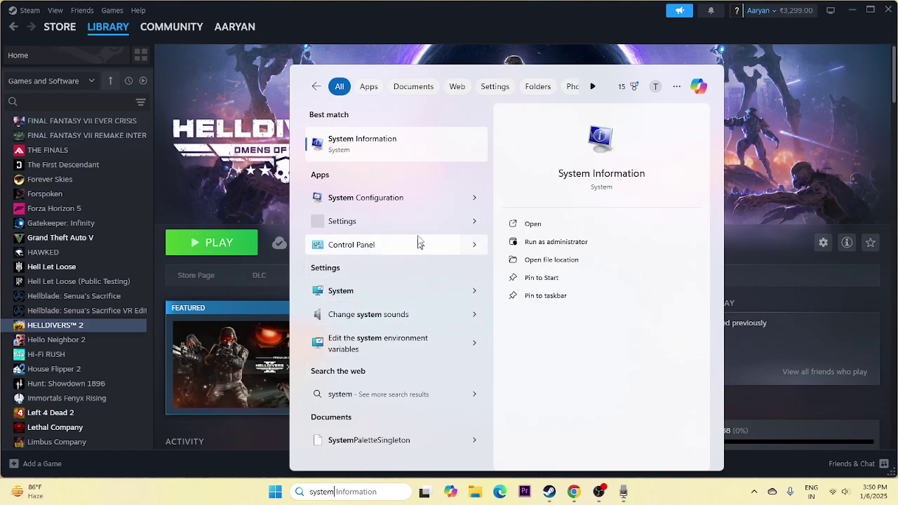
click(419, 202)
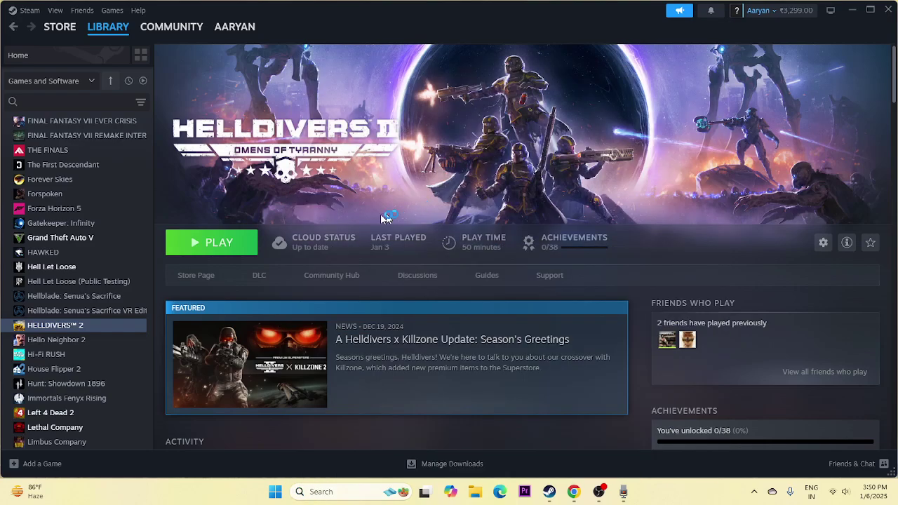
On the Services tab, disable all, hide Microsoft services, apply, and exit without restarting
click(357, 160)
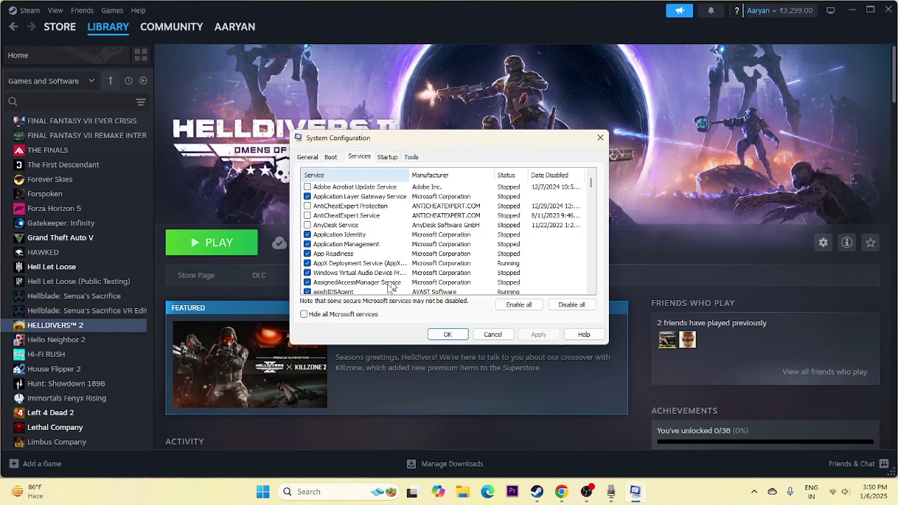
click(561, 305)
click(306, 316)
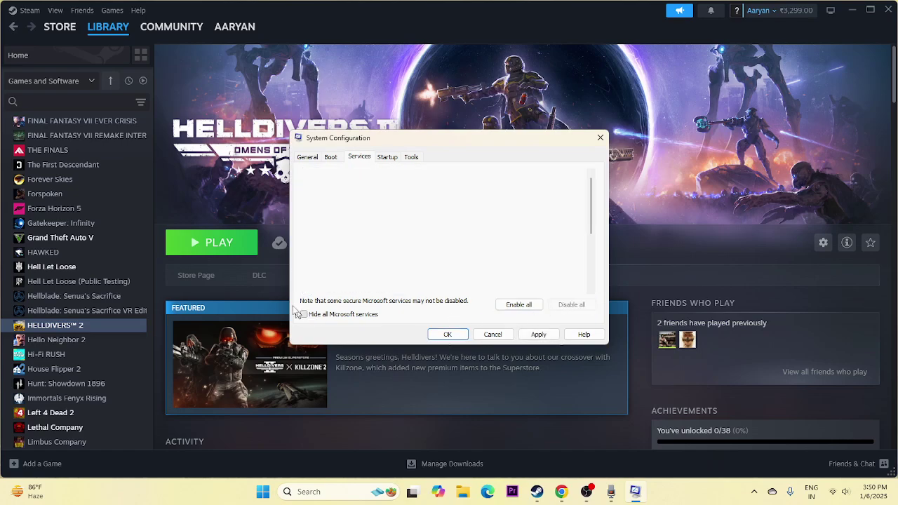
click(538, 334)
click(446, 335)
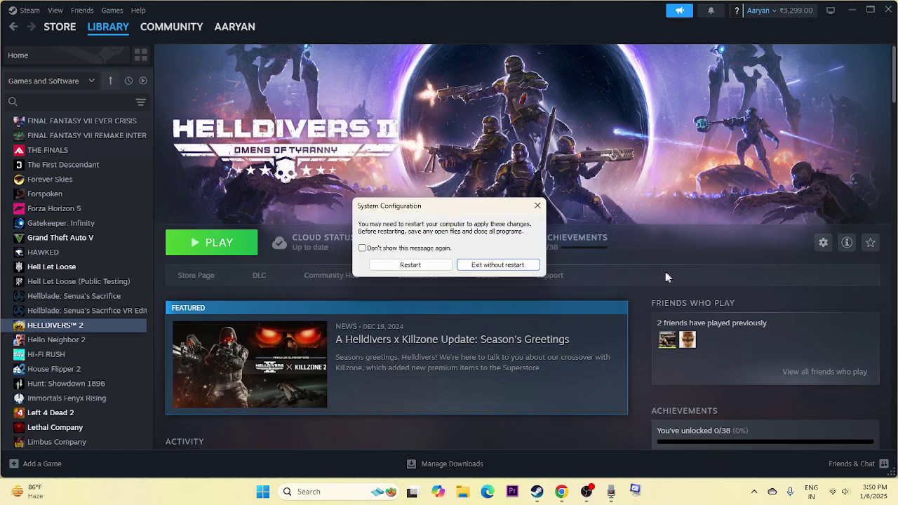
click(537, 205)
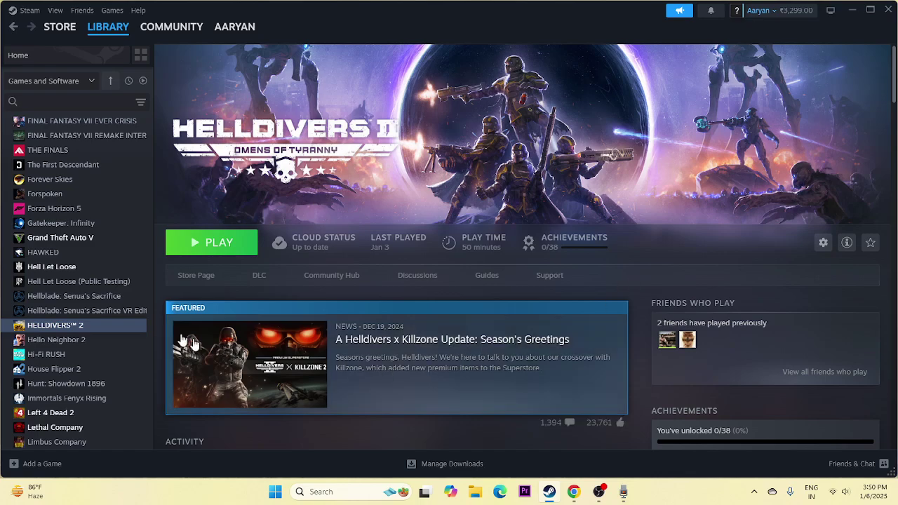
Switch off 'Enable the Steam Overlay while in-game' in HELLDIVERS 2's properties, leaving launch options empty
right_click(80, 327)
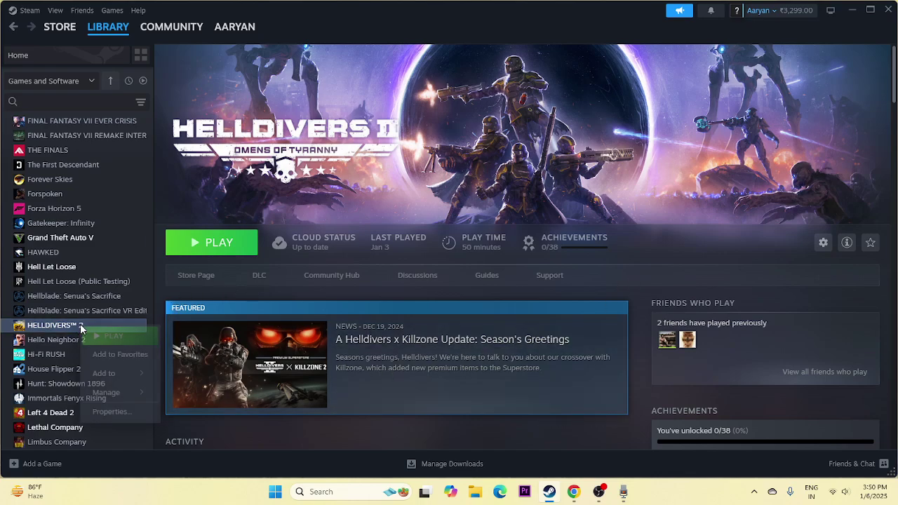
click(110, 412)
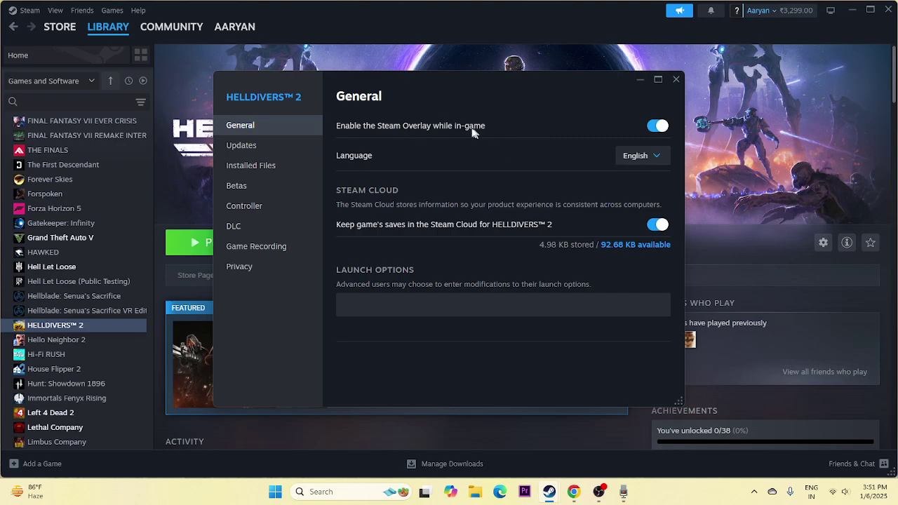
click(656, 126)
drag(530, 93, 607, 100)
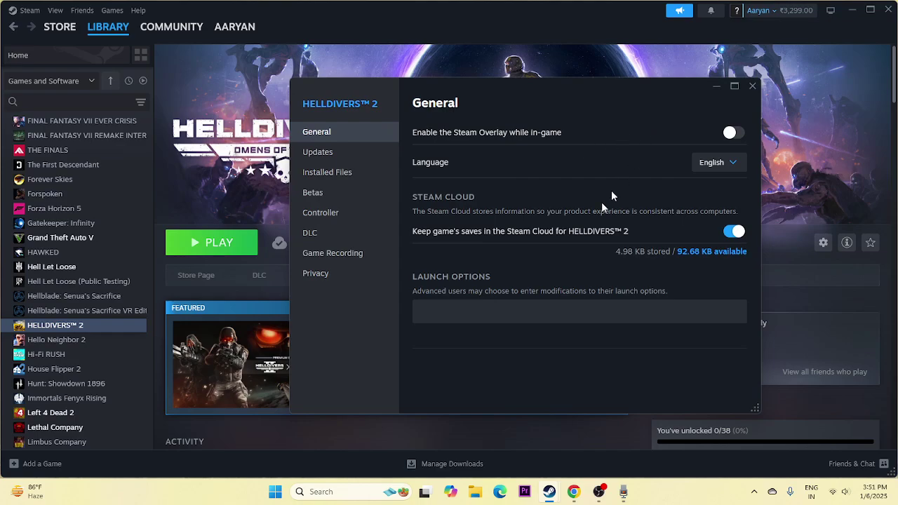
click(451, 310)
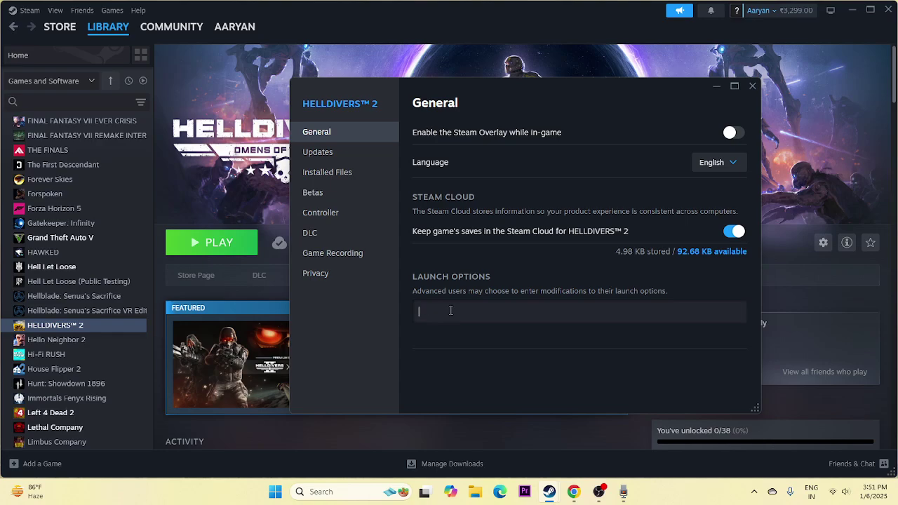
click(752, 86)
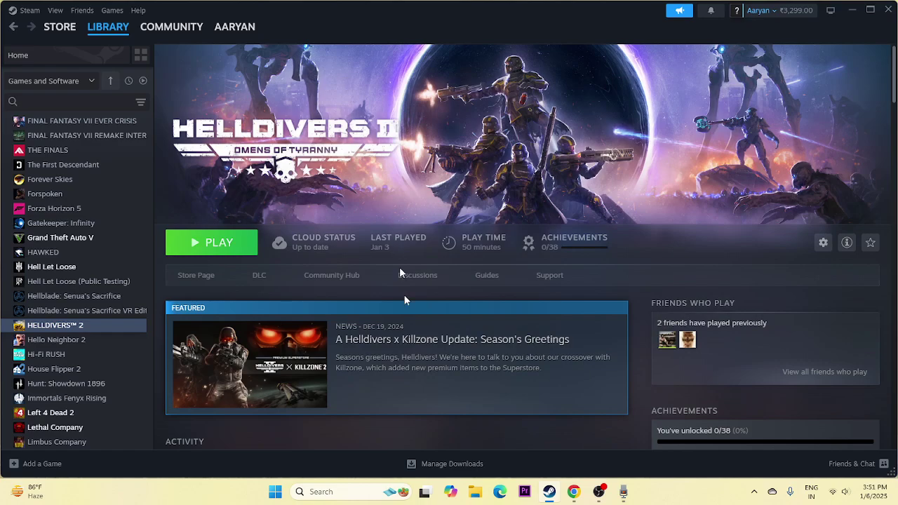
End the Discord and EpicGamesLauncher tasks in Task Manager, then close it
right_click(275, 491)
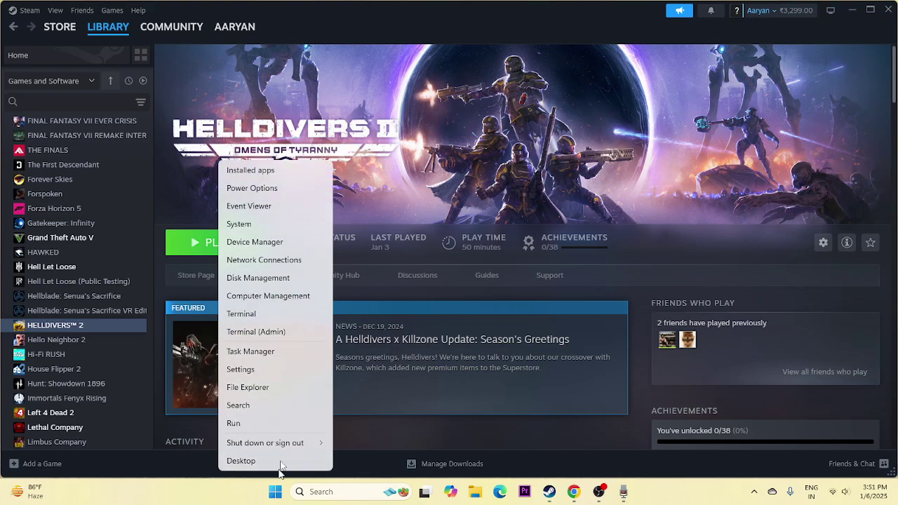
click(282, 352)
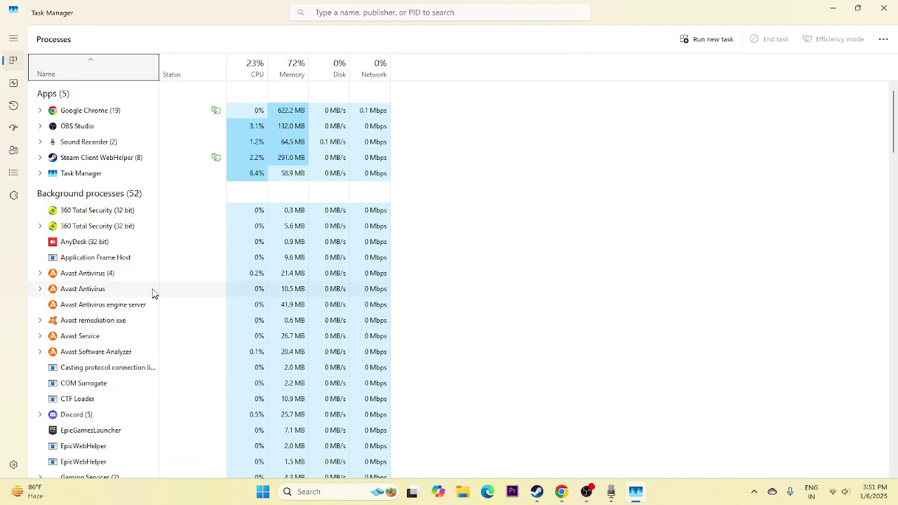
scroll(134, 330, down, 1)
right_click(89, 380)
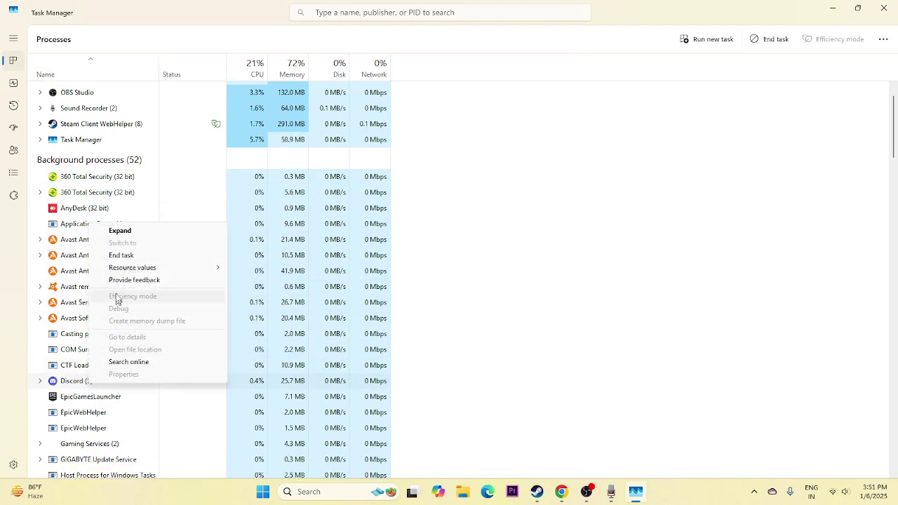
click(120, 255)
right_click(103, 380)
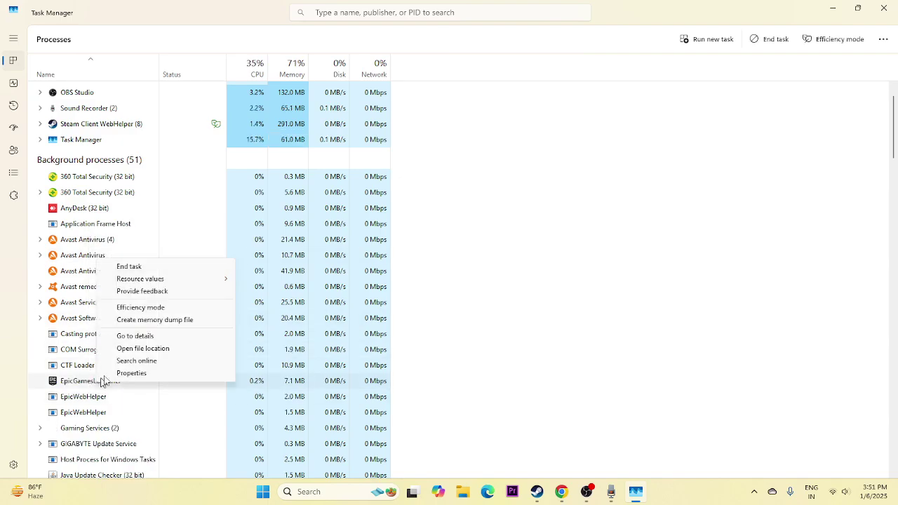
click(116, 265)
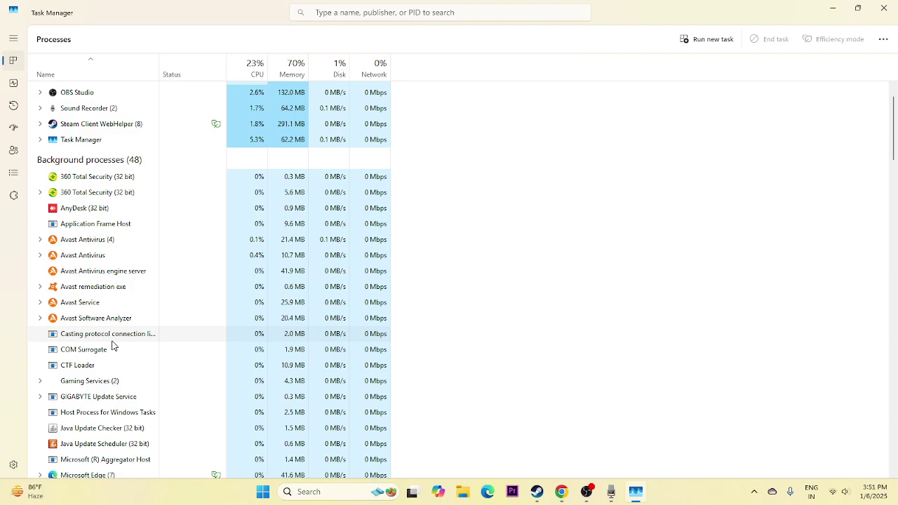
click(887, 5)
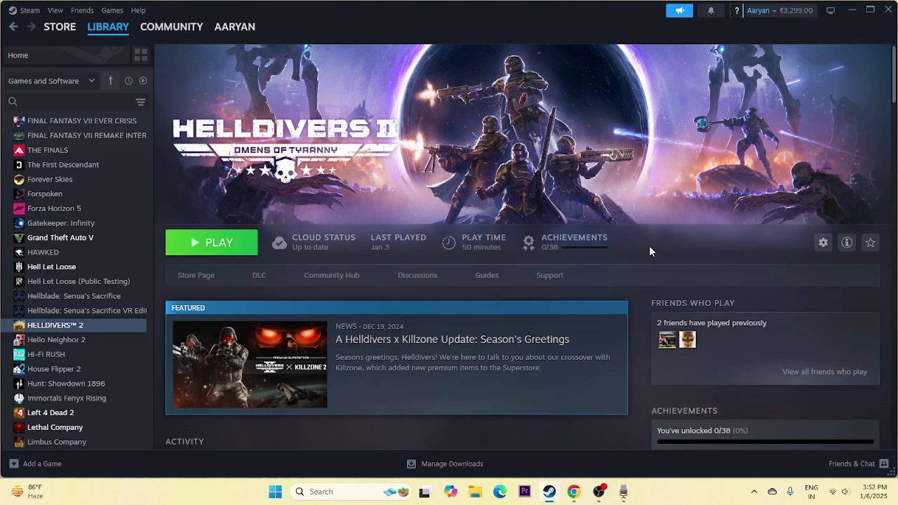
Open Windows Graphics settings via a search for 'GR'
click(329, 491)
text(GRAnd Theft Auto V)
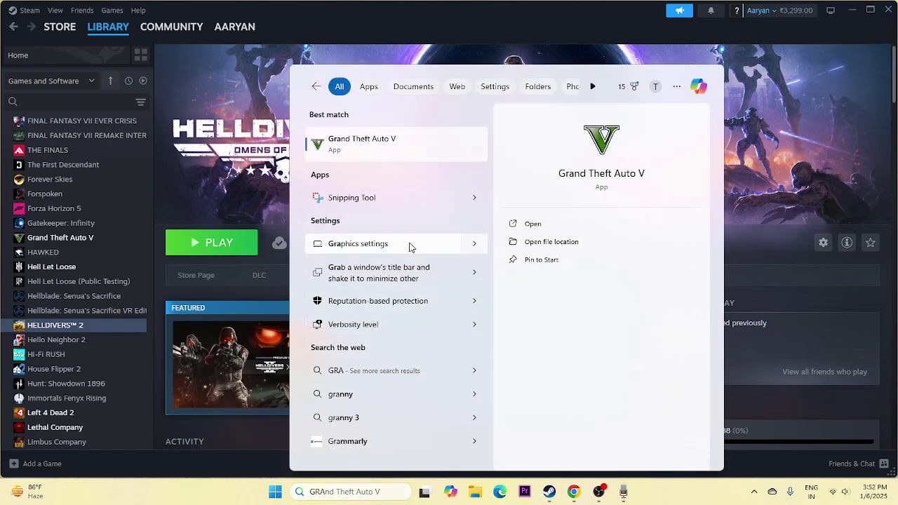
click(410, 244)
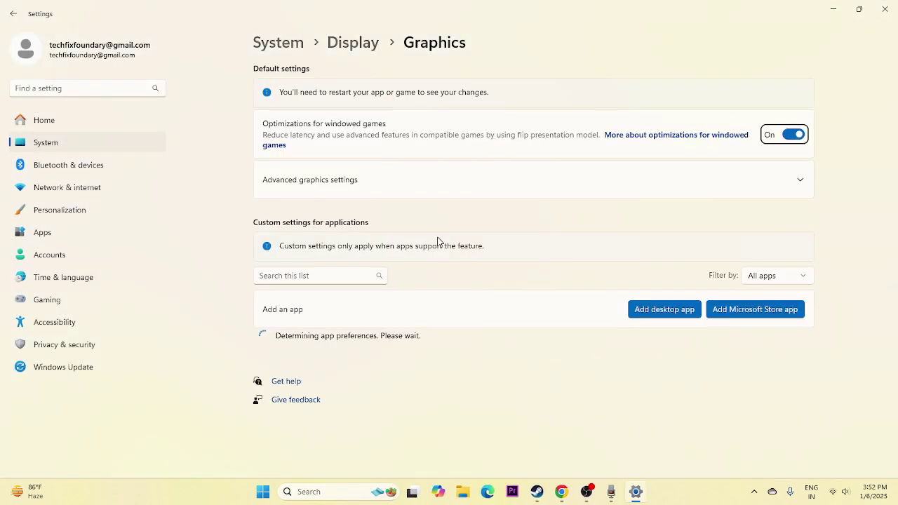
Add helldivers2 from D:\SteamLibrary\steamapps\common\Helldivers 2\bin as a graphics app
click(656, 312)
click(68, 184)
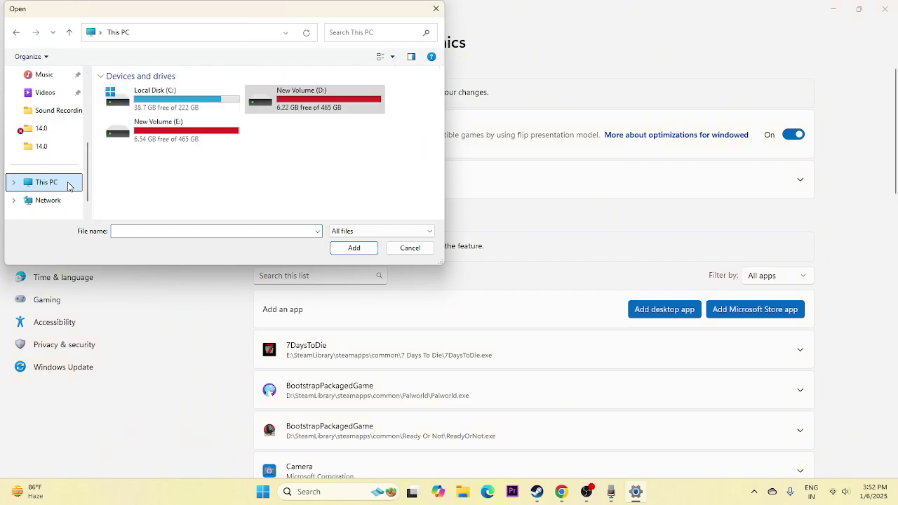
double_click(295, 105)
double_click(159, 138)
click(148, 99)
double_click(148, 100)
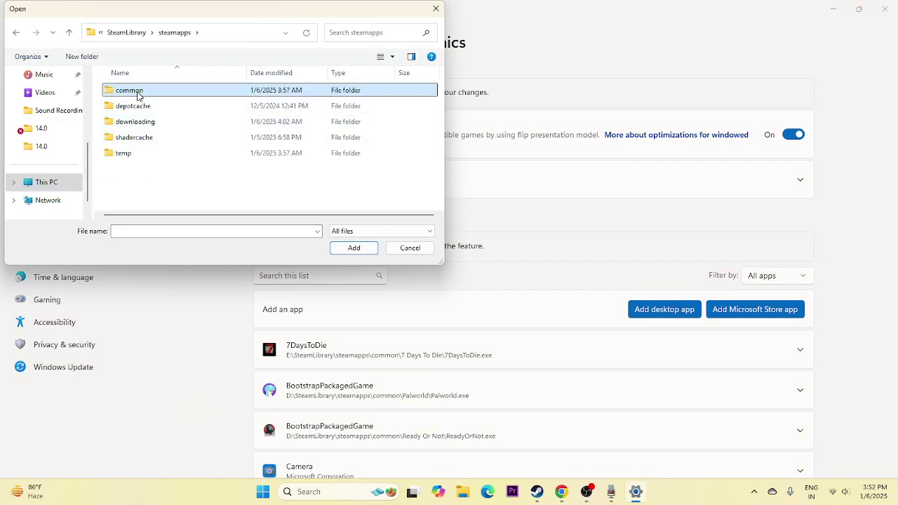
double_click(138, 94)
scroll(136, 188, down, 2)
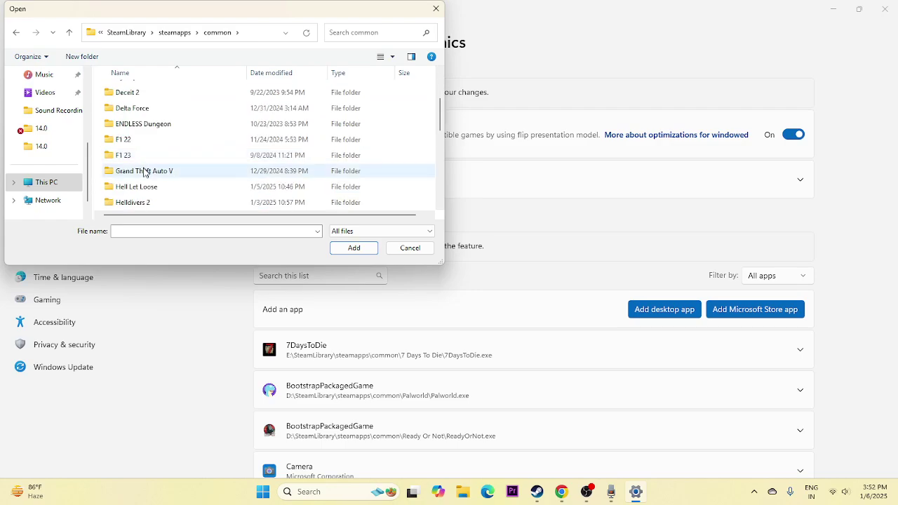
double_click(141, 202)
double_click(116, 90)
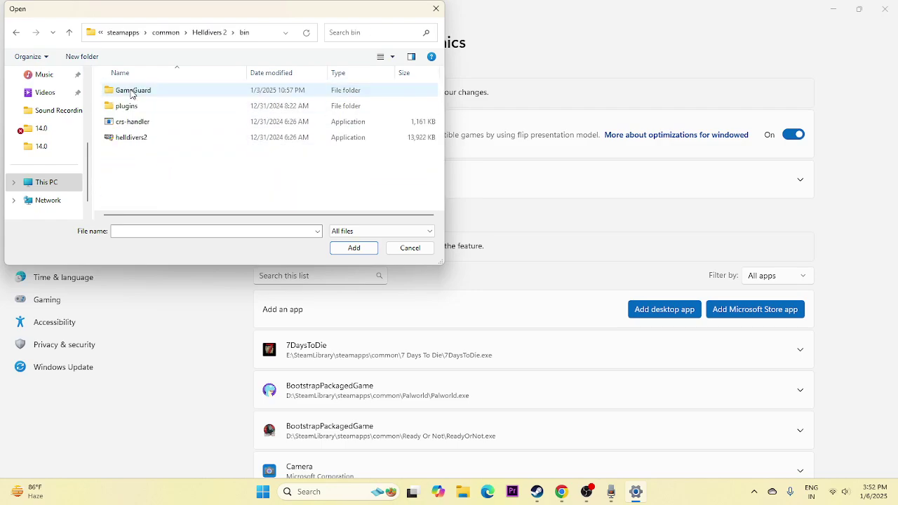
click(137, 139)
click(334, 248)
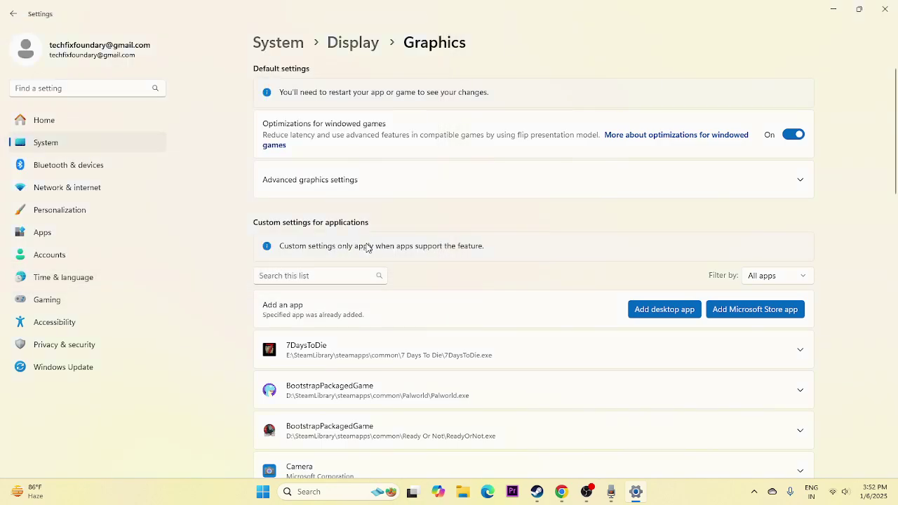
Set HELLDIVERS 2's GPU preference to High Performance (GTX 1650 SUPER) and close Settings
scroll(774, 276, down, 5)
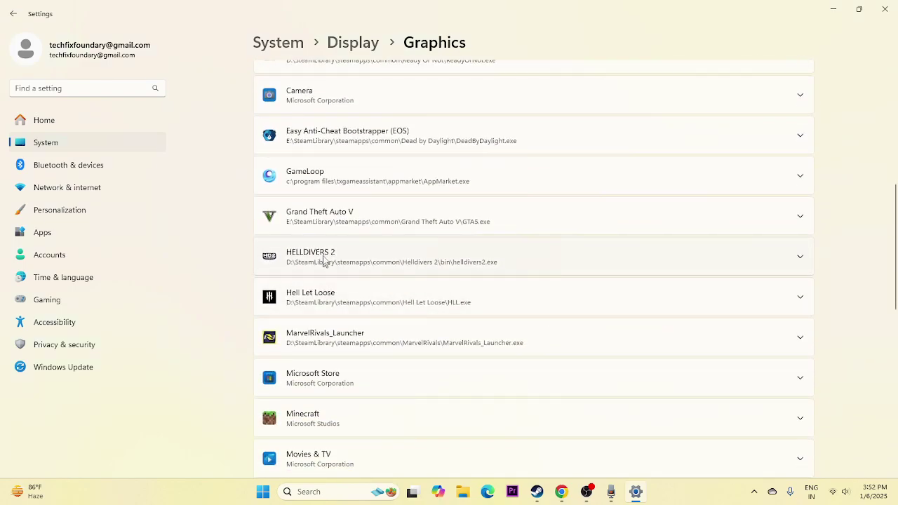
click(799, 258)
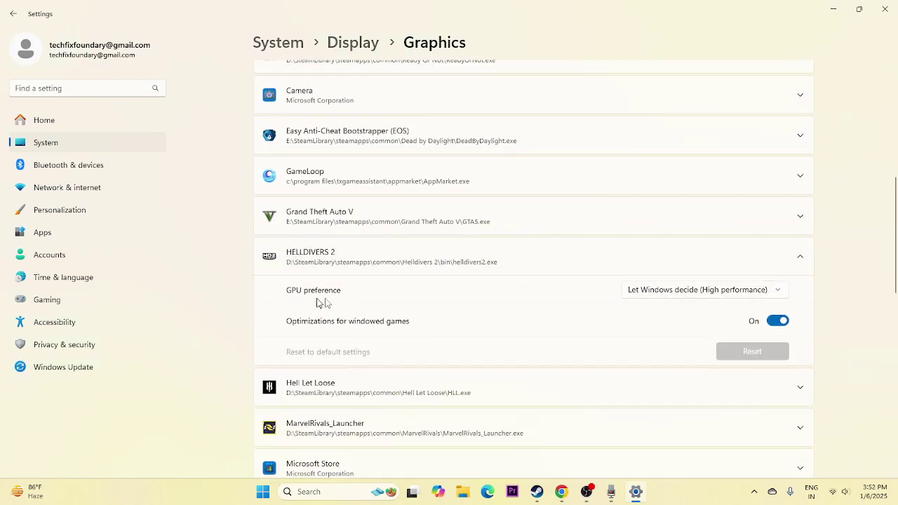
click(779, 292)
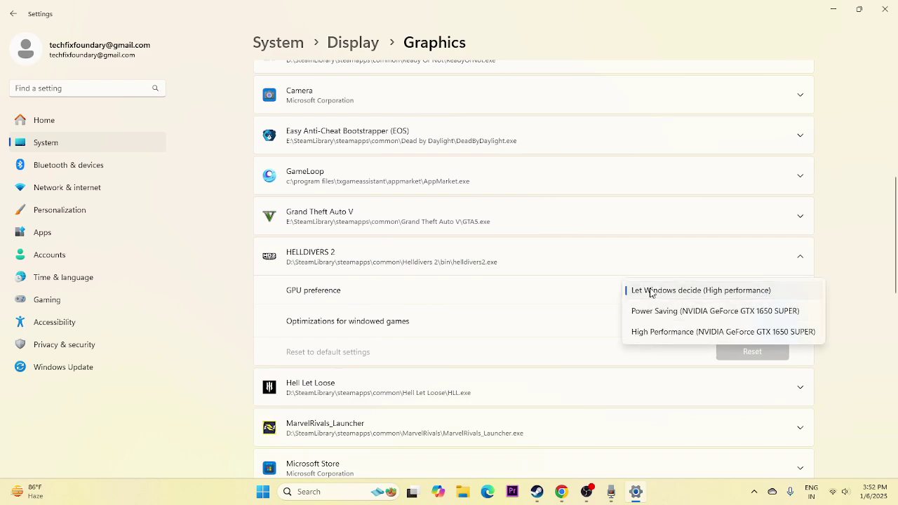
click(670, 334)
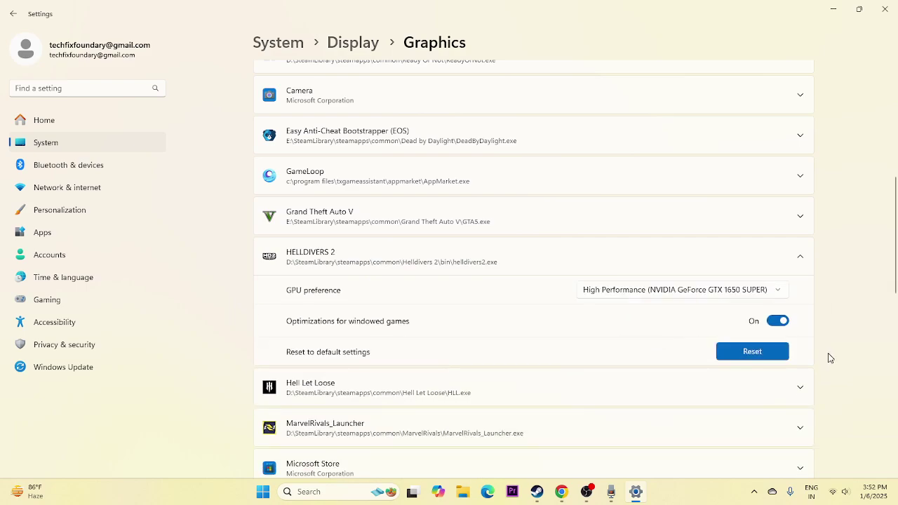
scroll(834, 308, up, 1)
click(884, 9)
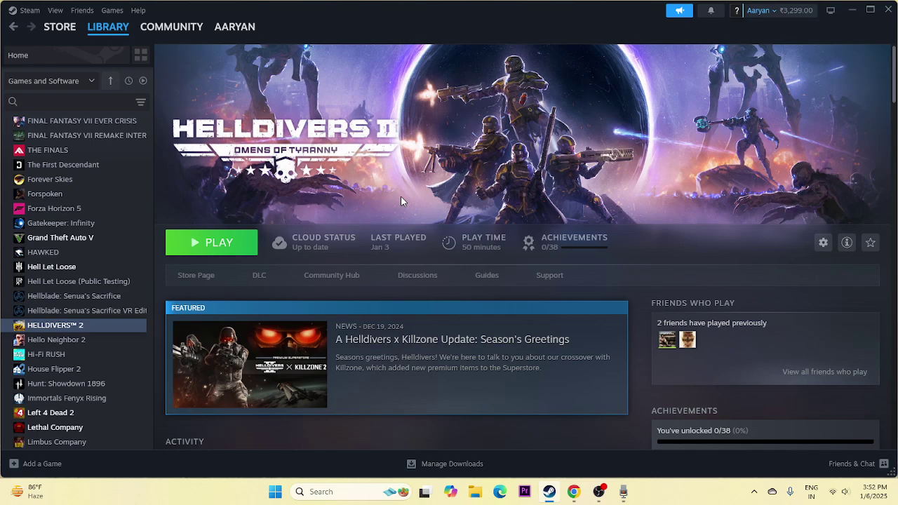
Open Virtual Memory via View advanced system settings > Performance Settings > Advanced > Change
click(342, 489)
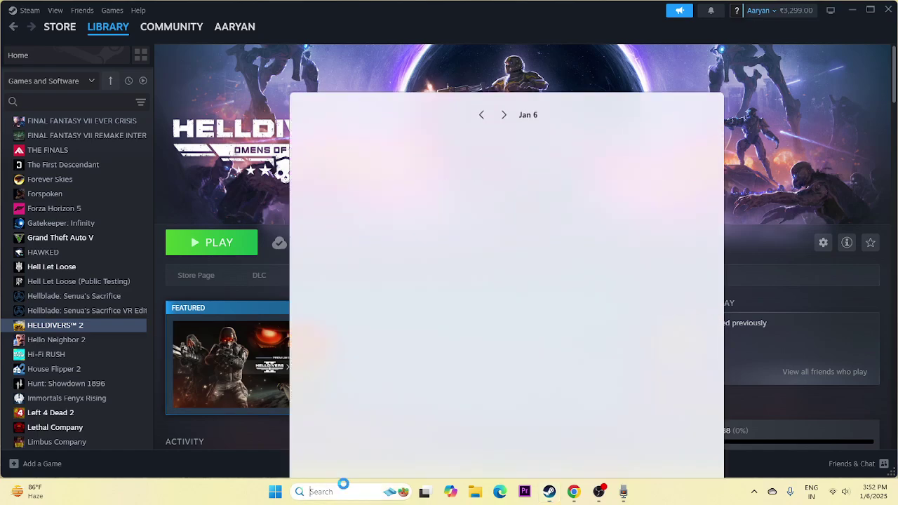
text(VIEW)
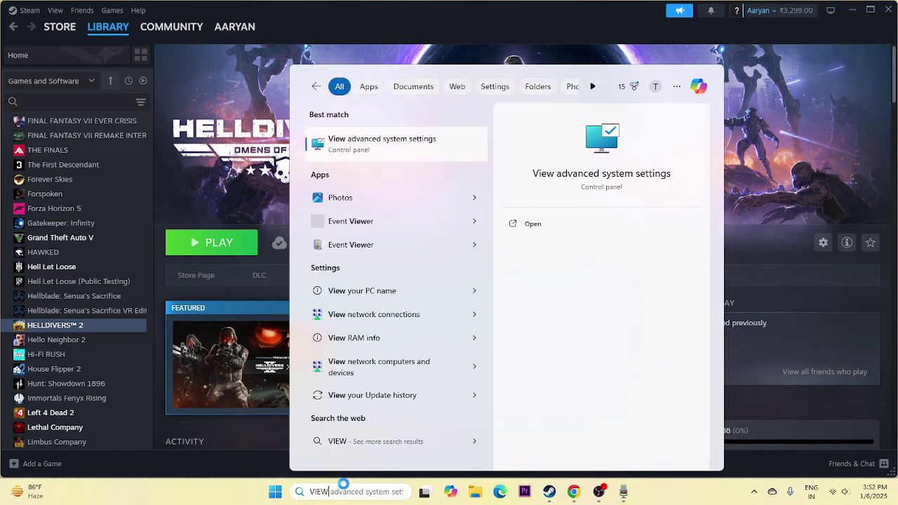
click(436, 143)
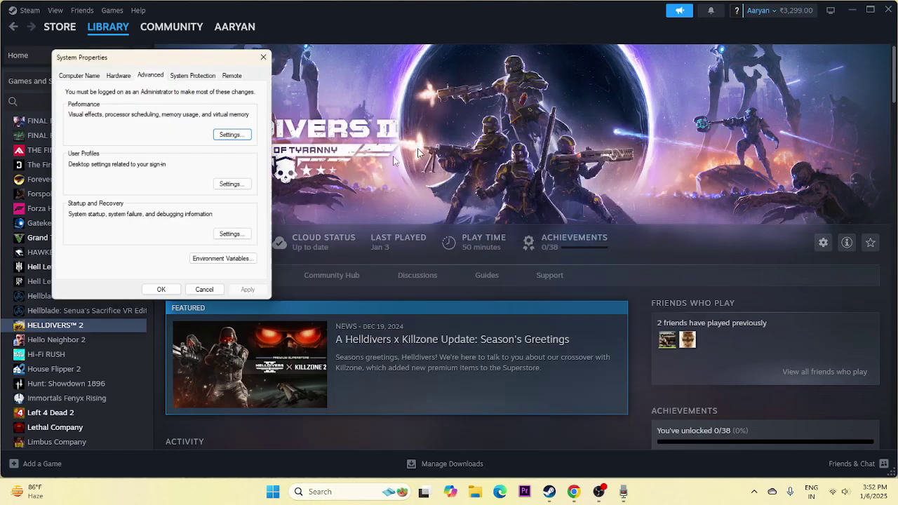
click(228, 134)
click(133, 117)
click(253, 261)
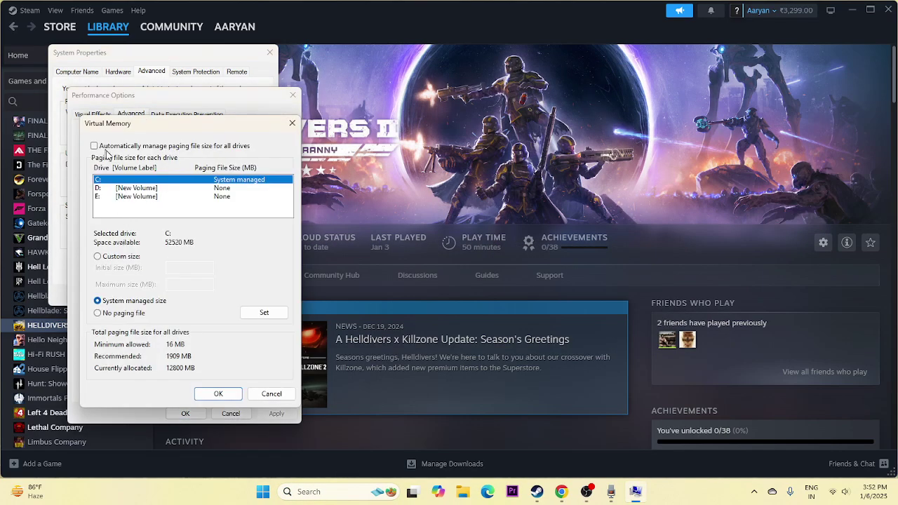
Select drive D: and switch its paging file to Custom size
click(99, 188)
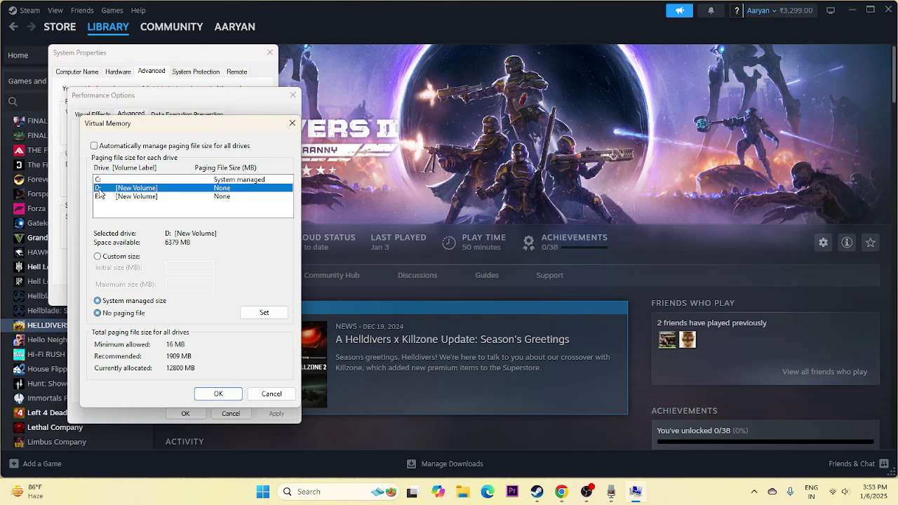
click(97, 257)
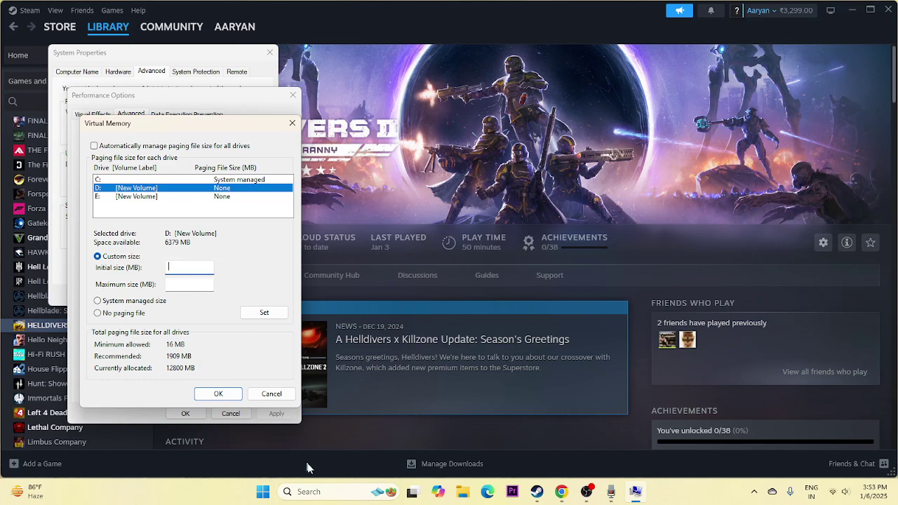
click(314, 491)
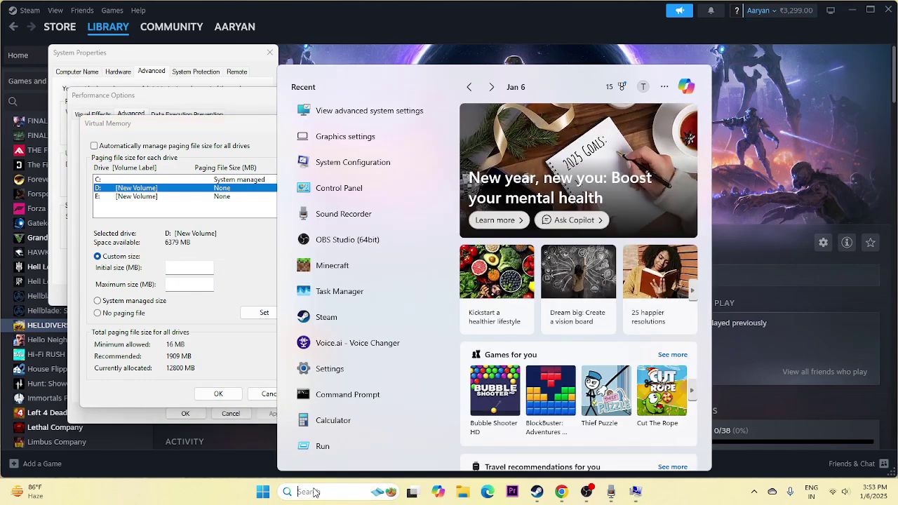
text(view)
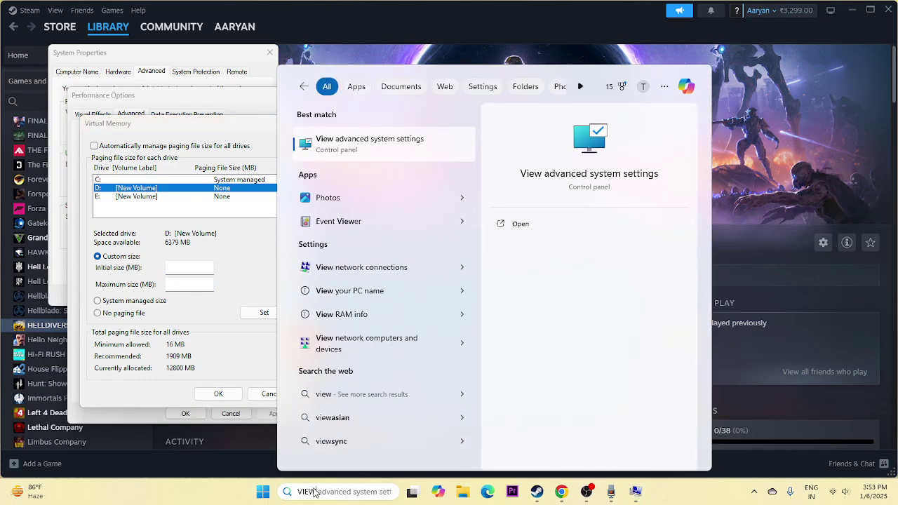
Launch Calculator from a Windows search for 'CA'
key(BackSpace)
key(BackSpace)
key(BackSpace)
text(CA==)
key(BackSpace)
key(BackSpace)
key(BackSpace)
key(BackSpace)
key(BackSpace)
text(CA)
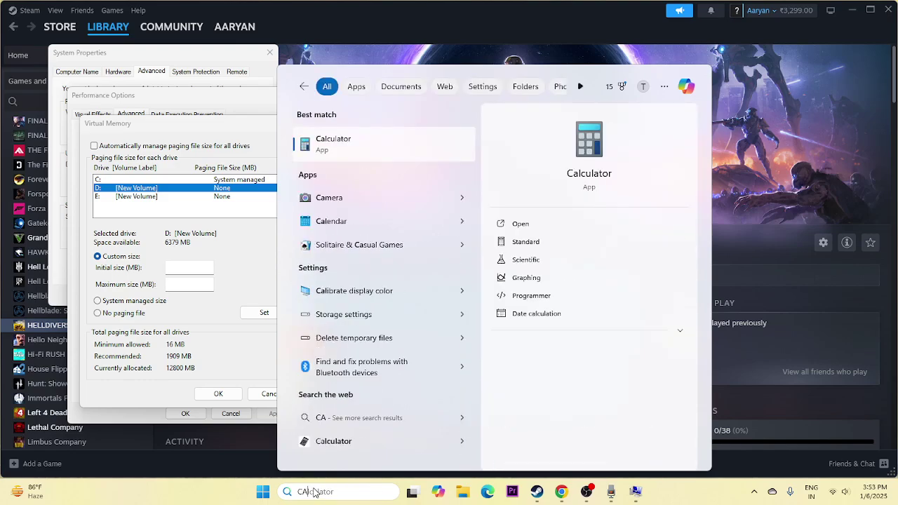
click(351, 149)
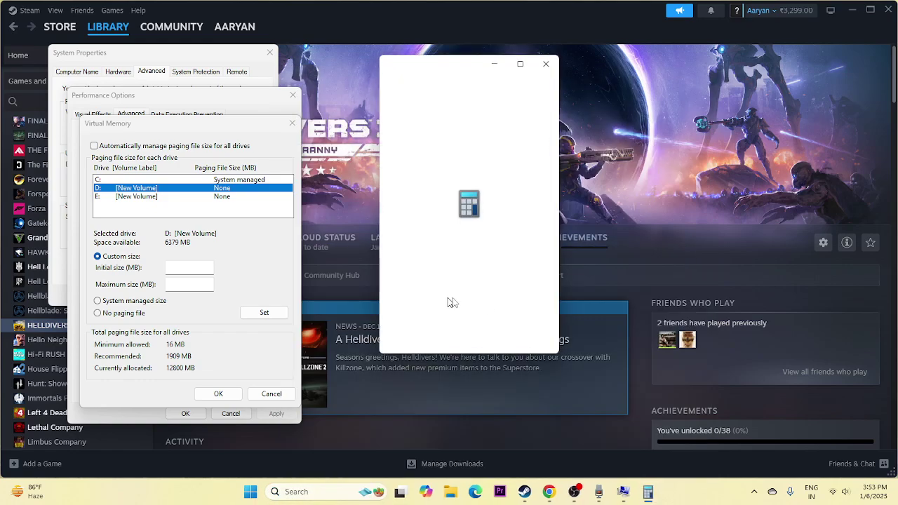
Calculate 16 × 1024 × 1.5 = 24,576 in Calculator
click(407, 307)
click(496, 280)
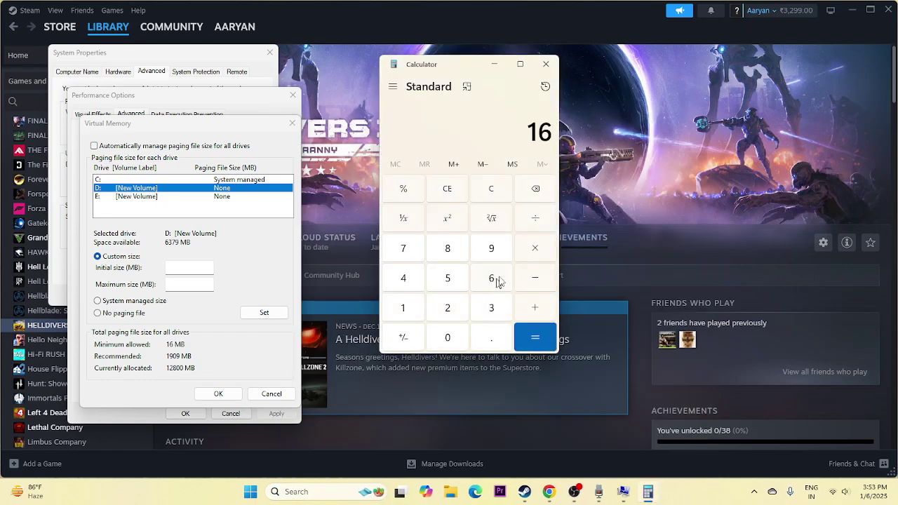
click(534, 248)
click(405, 307)
click(446, 337)
click(447, 307)
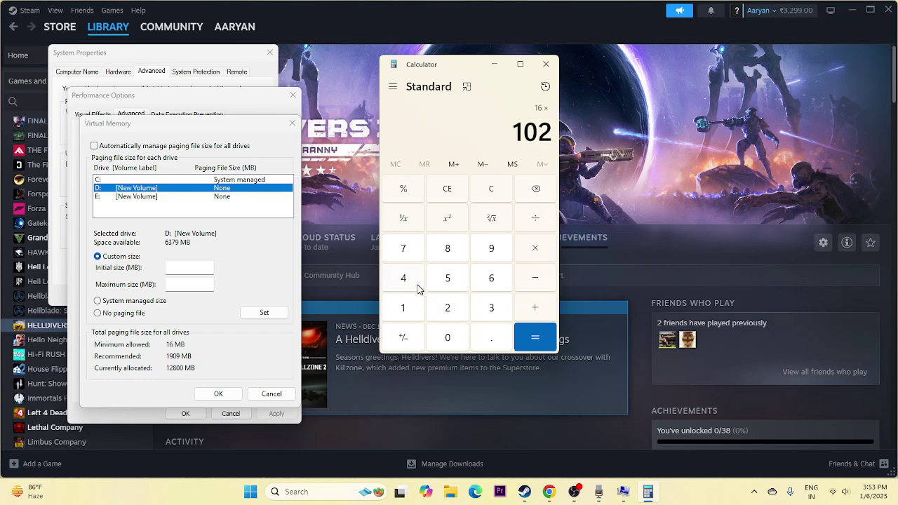
click(419, 287)
click(533, 336)
click(535, 249)
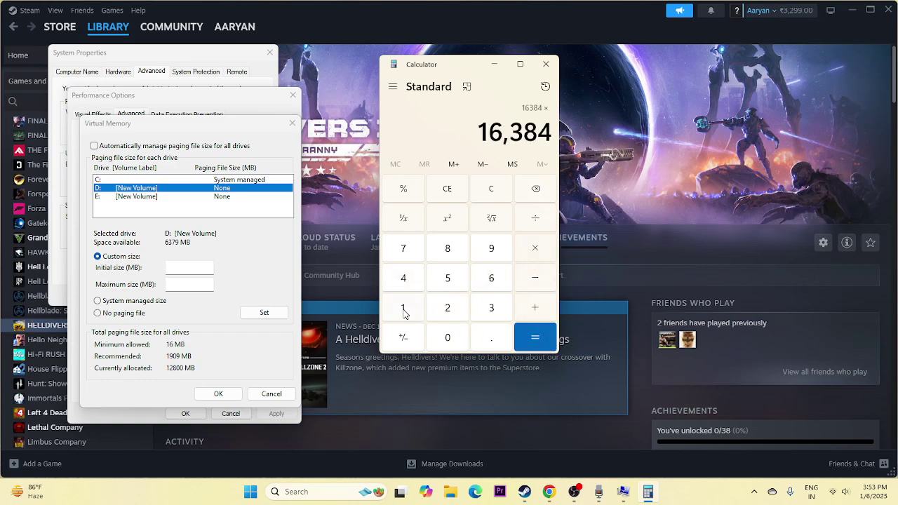
click(405, 308)
click(491, 339)
click(458, 288)
click(532, 330)
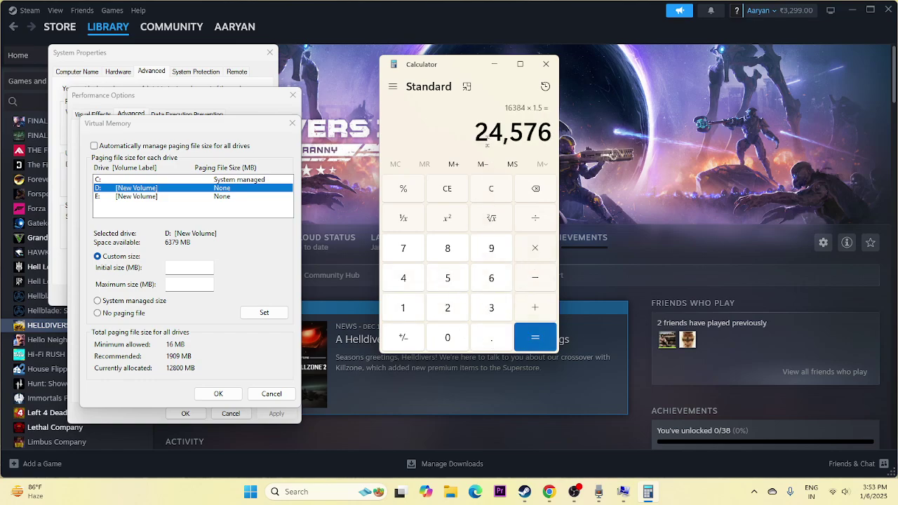
Copy 24,576 into drive D:'s Initial size field
right_click(552, 134)
click(565, 146)
right_click(208, 267)
click(223, 311)
key(Tab)
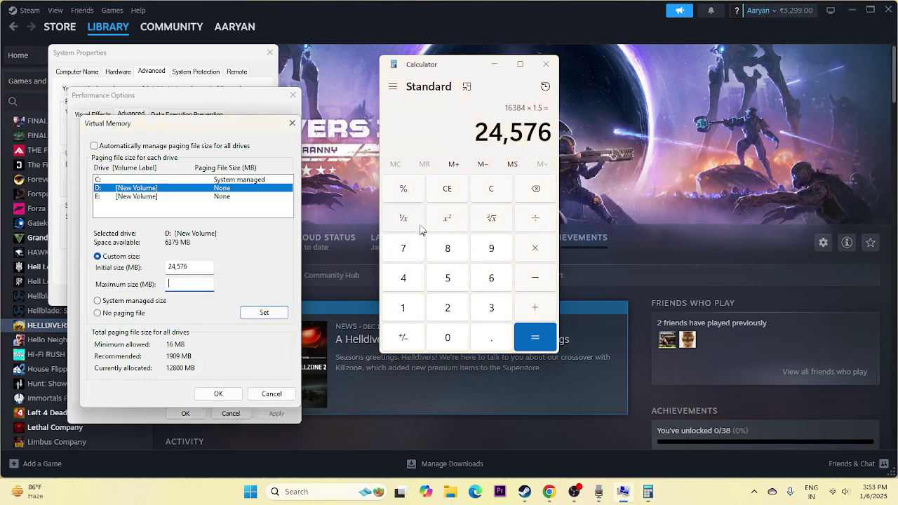
Clear Calculator and compute 16 × 1024 × 3 = 49,152
click(446, 195)
click(402, 312)
click(484, 279)
key(asterisk)
text(1024)
key(Return)
click(531, 261)
click(494, 308)
key(Return)
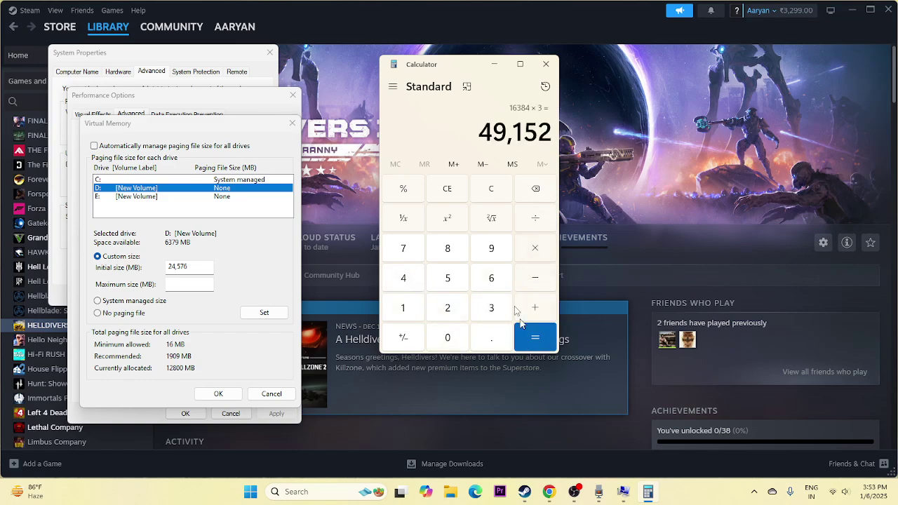
Copy 49,152 into drive D:'s Maximum size field
drag(480, 132, 551, 132)
right_click(548, 131)
click(570, 142)
click(175, 284)
right_click(177, 285)
click(204, 337)
Confirm the paging sizes with OK, close System Properties and Calculator
click(219, 393)
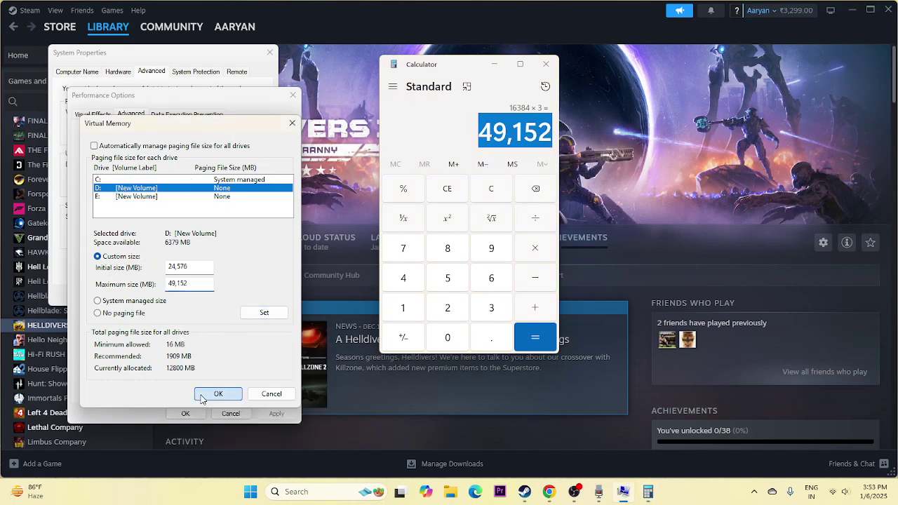
click(185, 413)
click(269, 50)
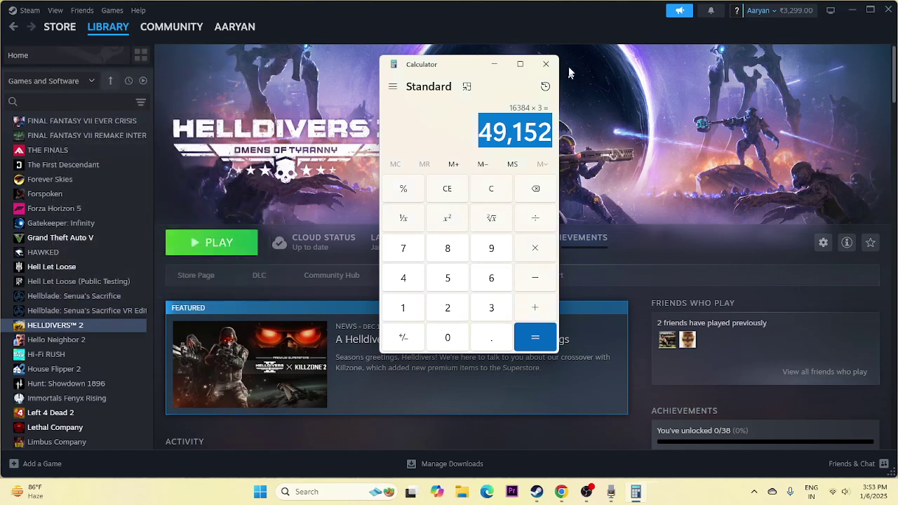
click(545, 64)
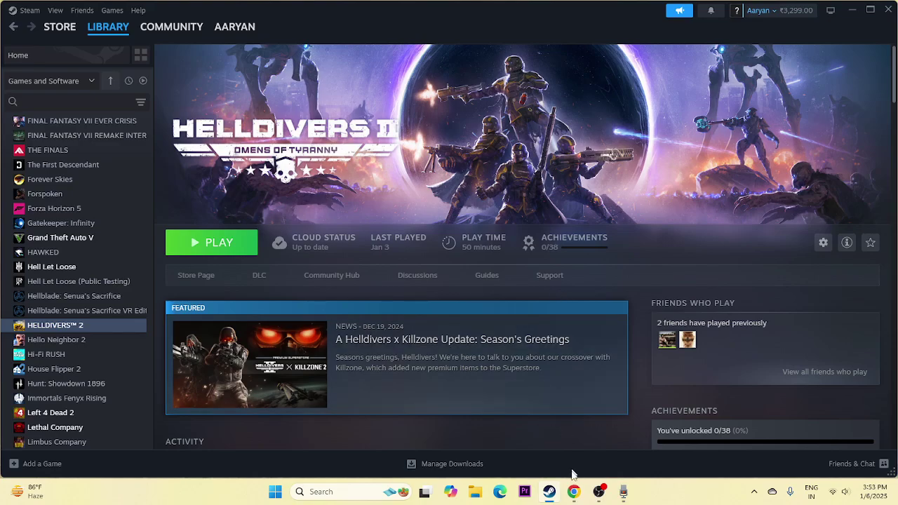
Search NVIDIA drivers for GeForce GTX 1650 on Windows 11 and highlight version 566.36
click(574, 491)
click(228, 9)
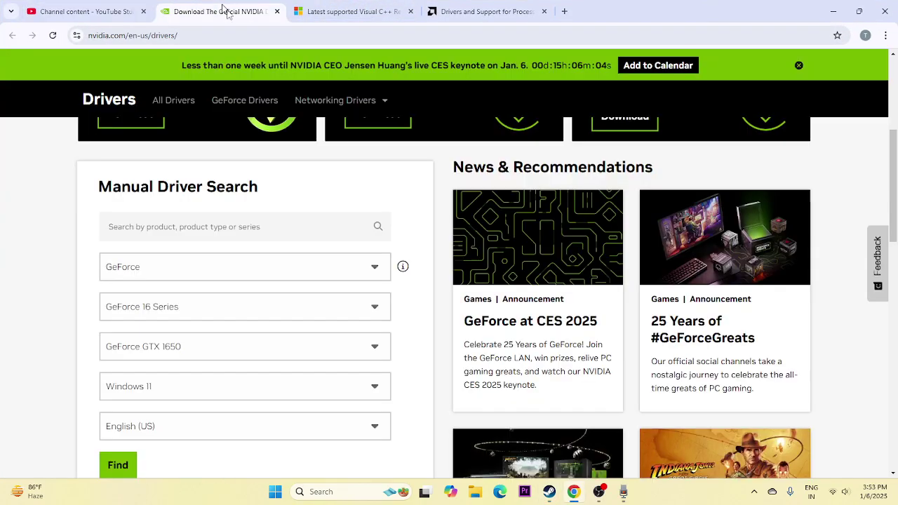
scroll(485, 157, down, 2)
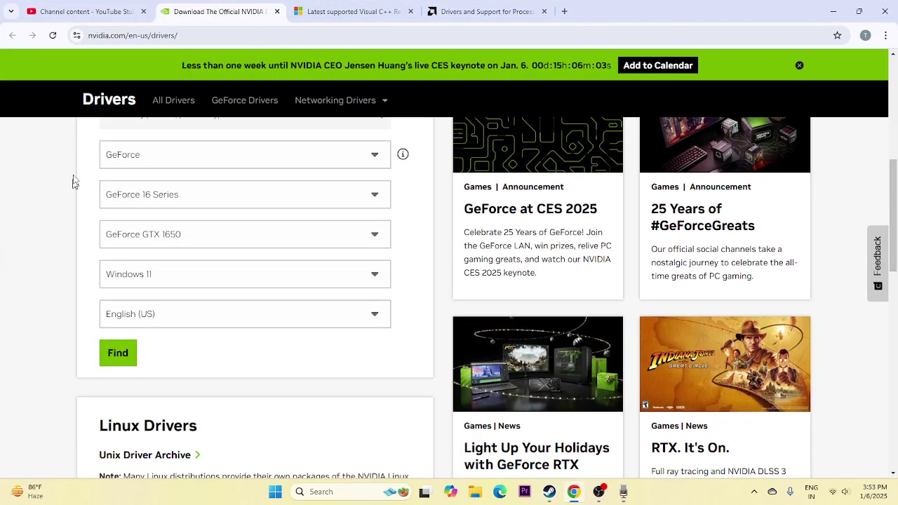
click(142, 162)
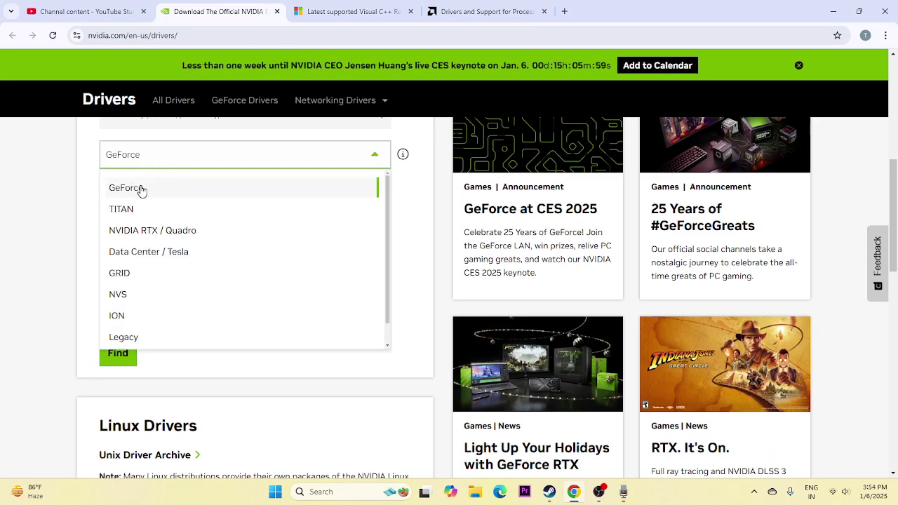
click(141, 190)
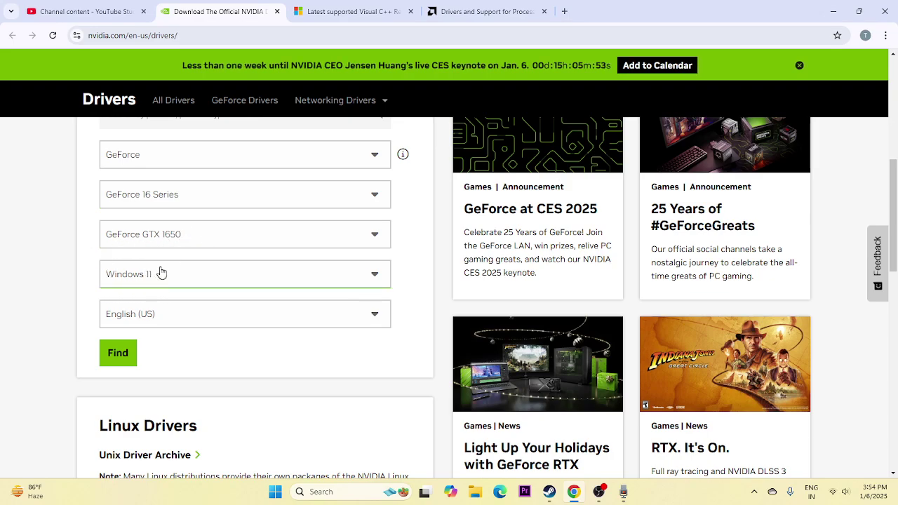
click(119, 353)
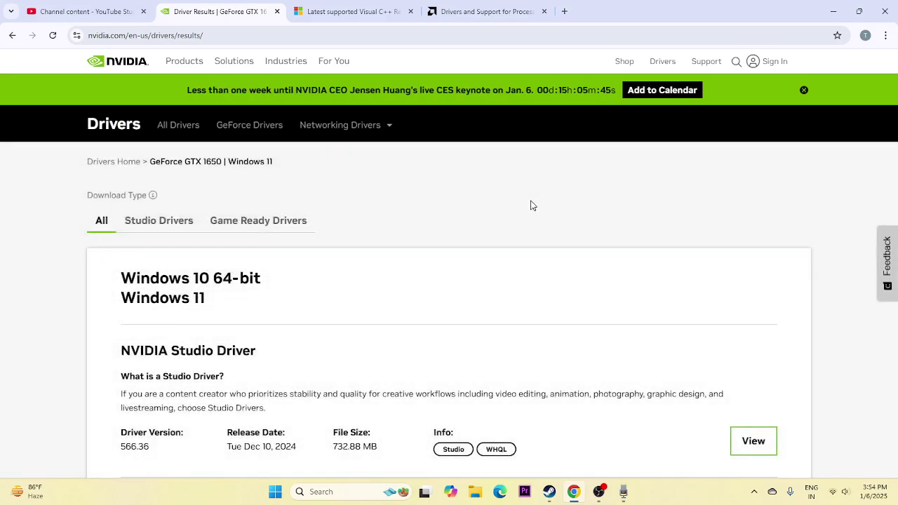
scroll(404, 219, down, 3)
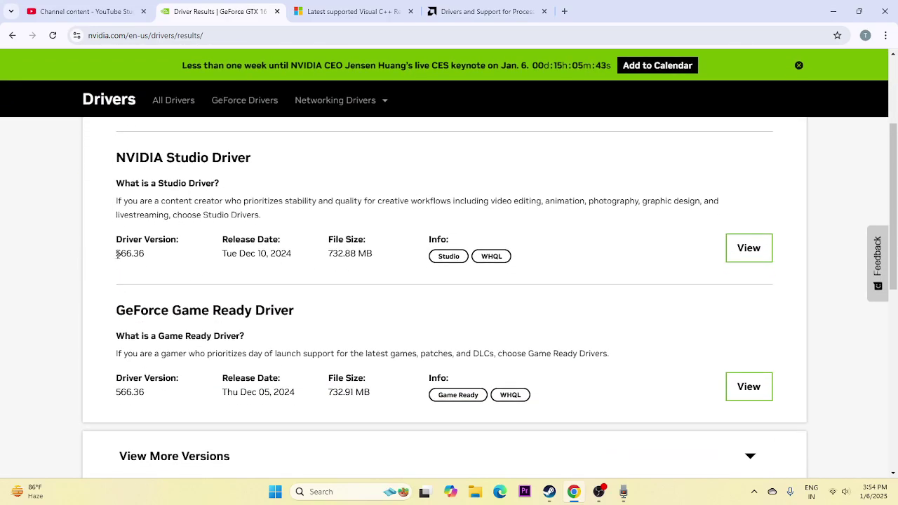
drag(120, 253, 146, 257)
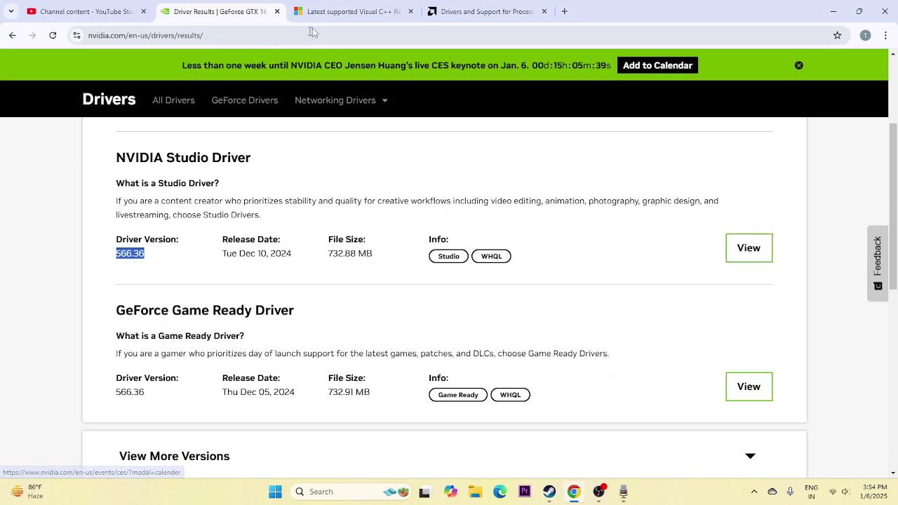
In AMD's product browser, choose Graphics > Radeon RX > Radeon RX 5000 Series
click(324, 12)
click(477, 12)
scroll(284, 268, down, 2)
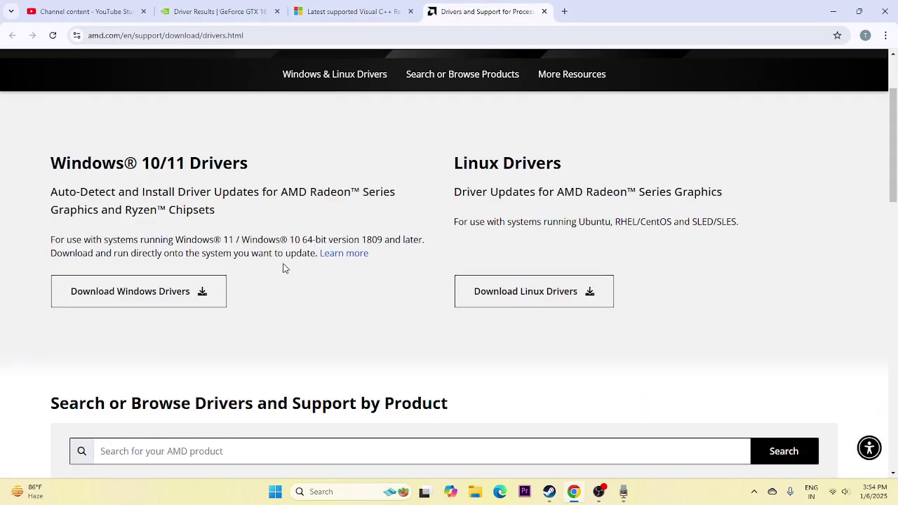
scroll(284, 268, down, 2)
click(126, 370)
scroll(128, 303, down, 2)
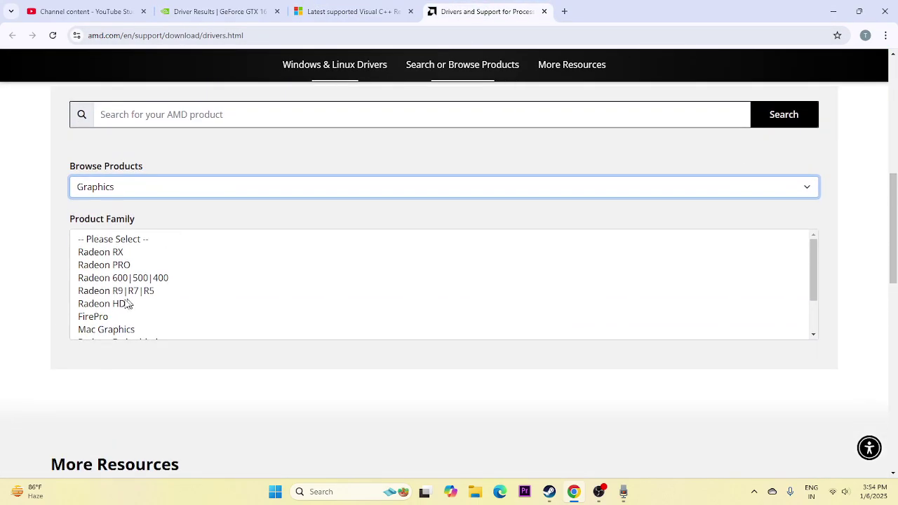
click(116, 253)
scroll(162, 261, down, 1)
click(150, 279)
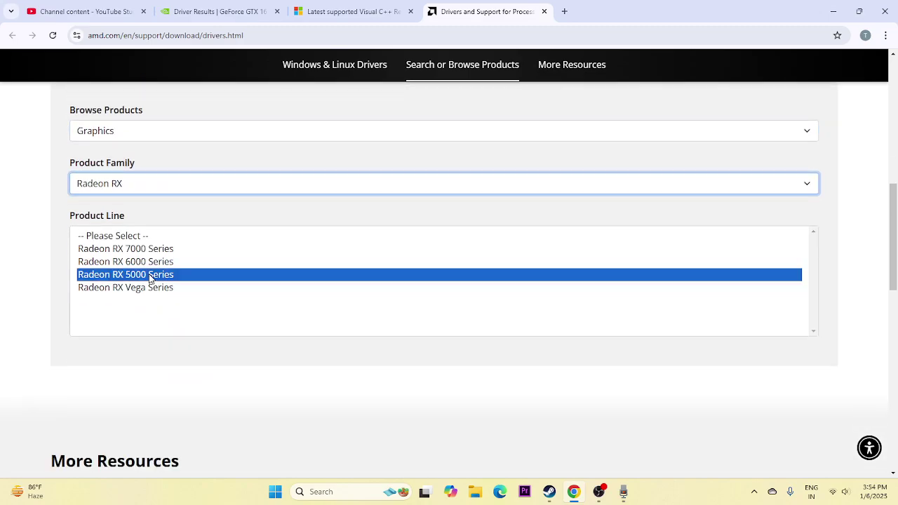
click(150, 274)
Select AMD Radeon RX 5700 and submit to bring up its driver downloads
scroll(210, 224, down, 2)
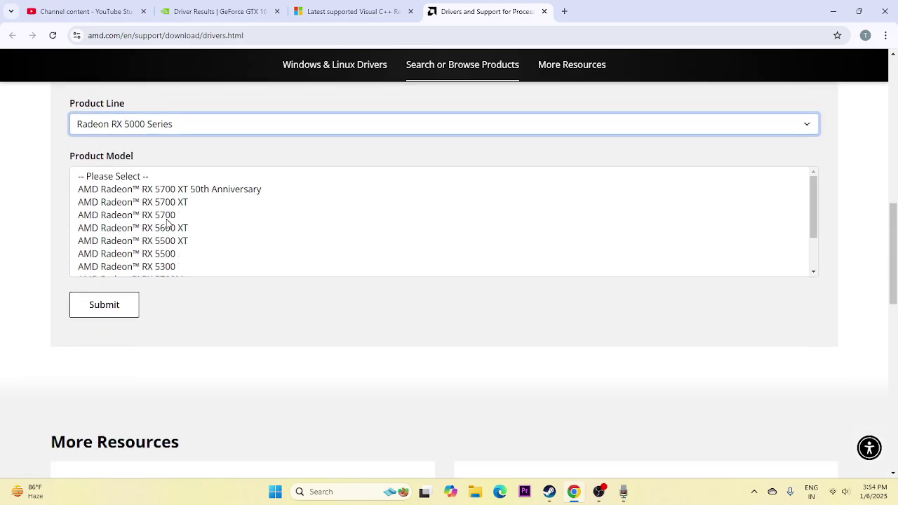
click(167, 216)
click(118, 221)
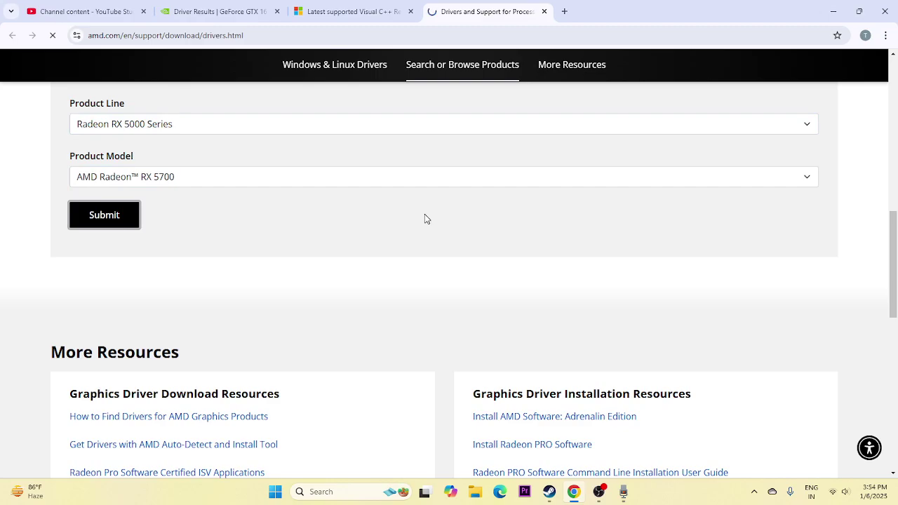
scroll(150, 251, down, 1)
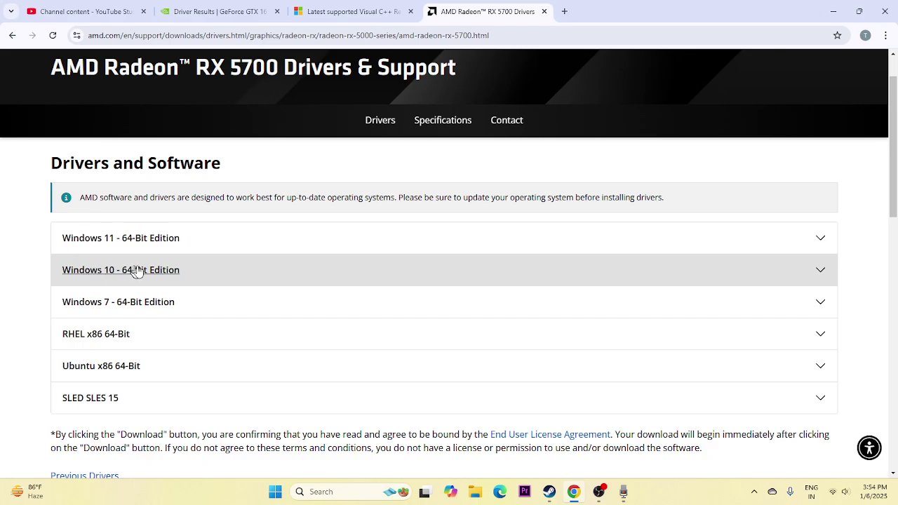
click(334, 5)
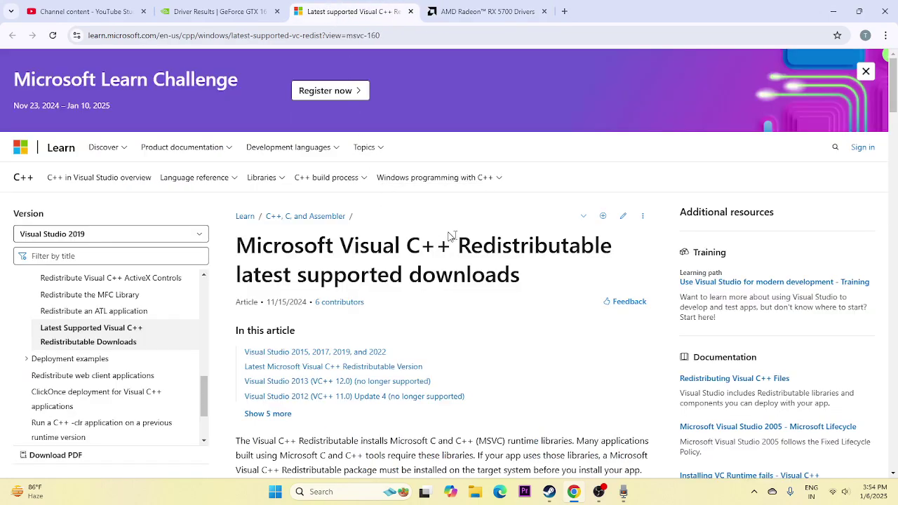
Locate the X64 and X86 links for Visual C++ Redistributable 14.42.34433.0, then return to Steam
drag(530, 281, 240, 247)
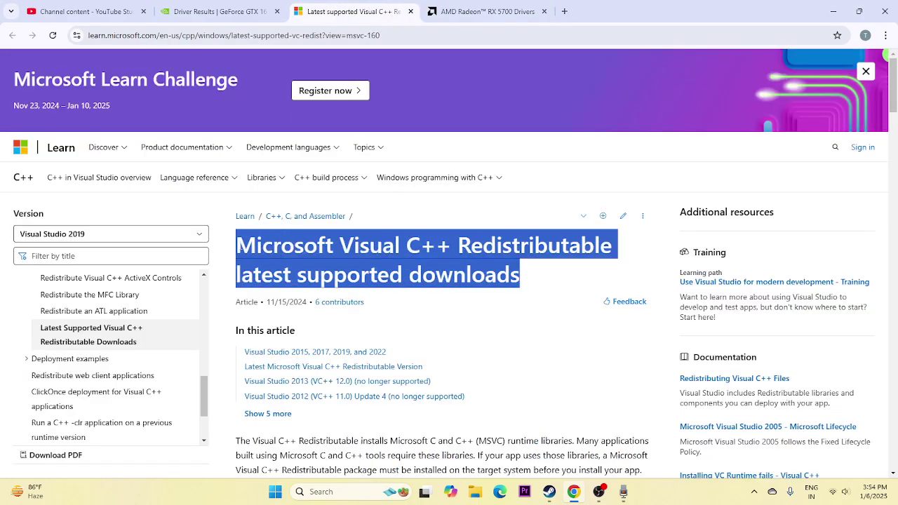
click(530, 275)
scroll(467, 267, down, 8)
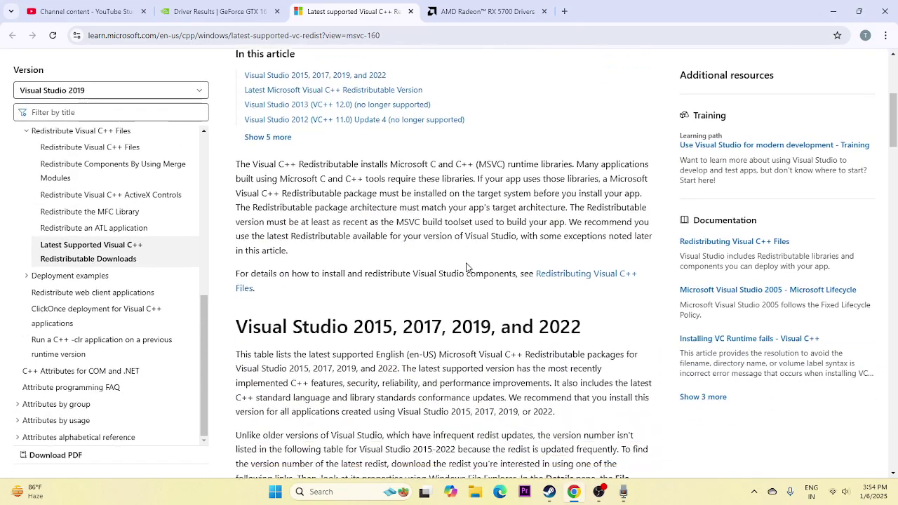
scroll(467, 266, down, 3)
drag(245, 328, 255, 309)
click(245, 316)
click(323, 367)
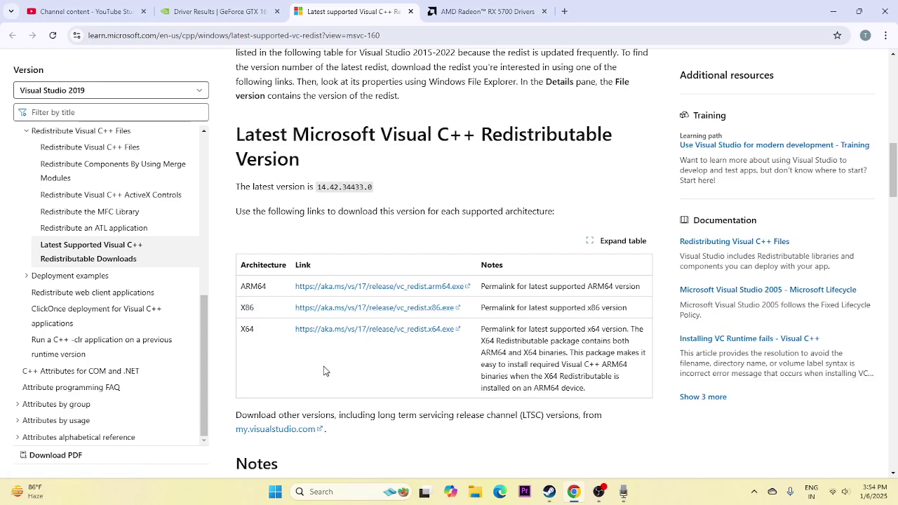
click(548, 491)
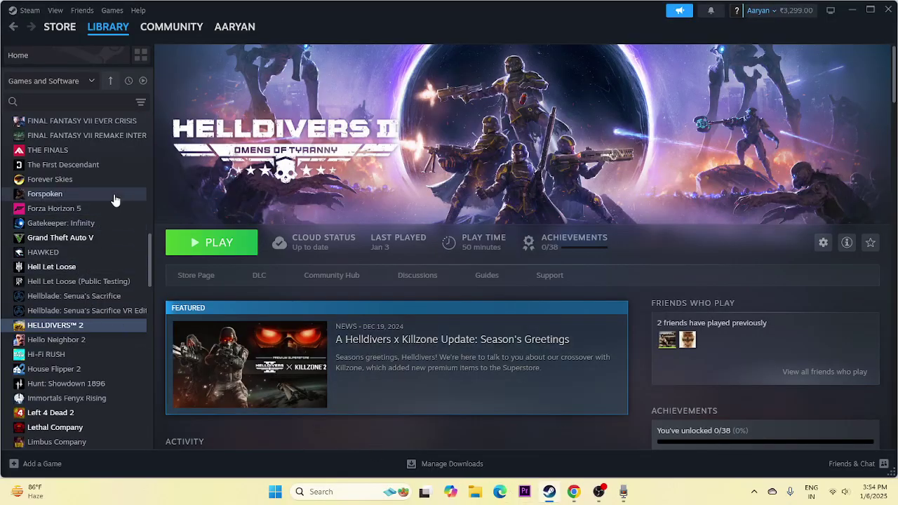
right_click(90, 325)
mouse_move(116, 393)
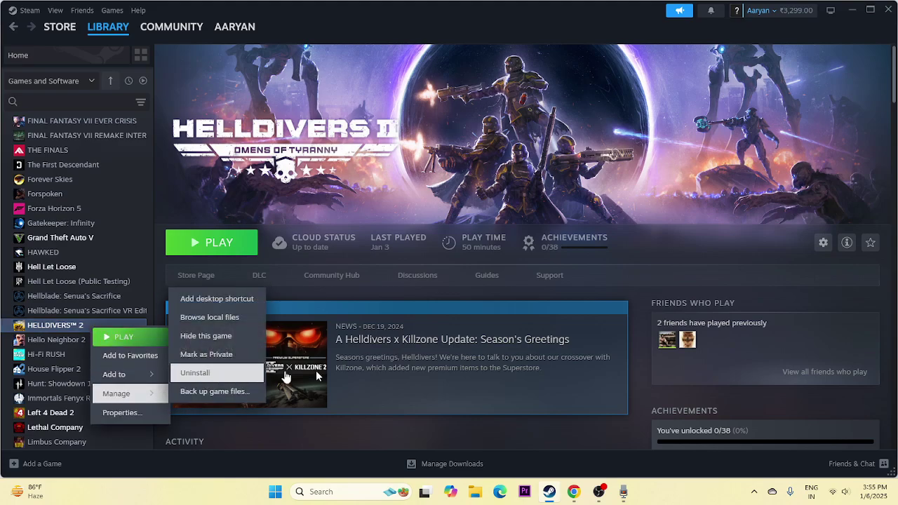
click(634, 247)
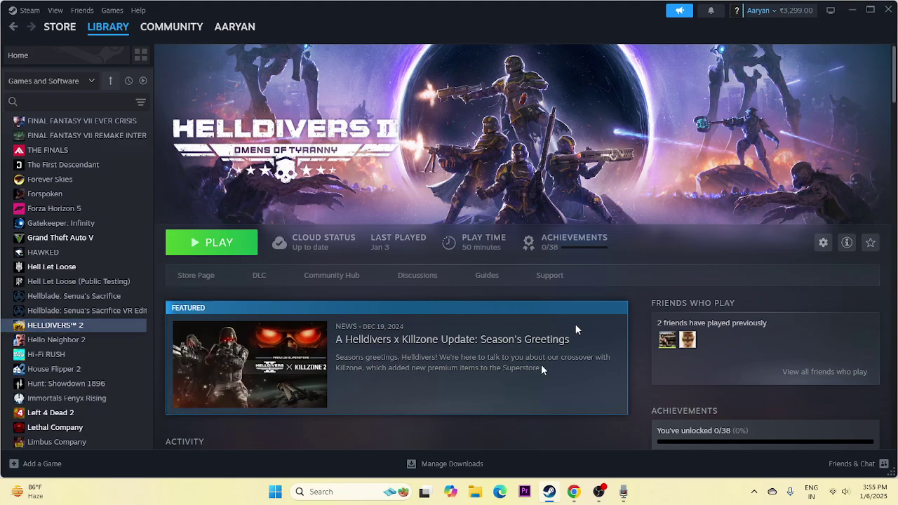
key(super+e)
click(56, 338)
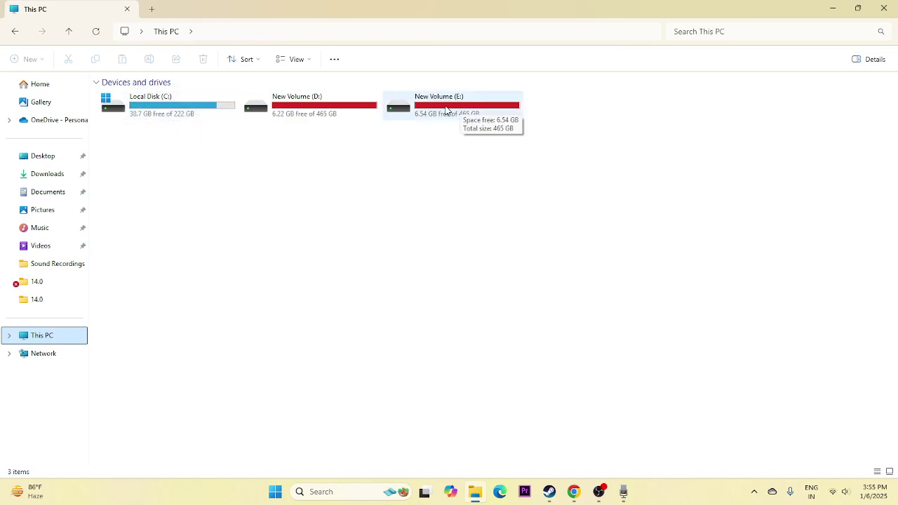
click(884, 8)
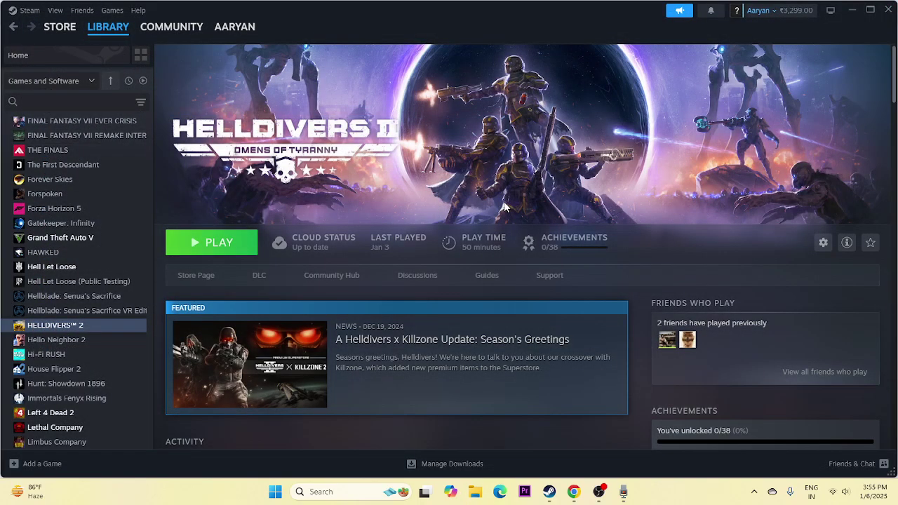
Run Verify integrity of game files from HELLDIVERS 2's Properties > Installed Files
right_click(84, 328)
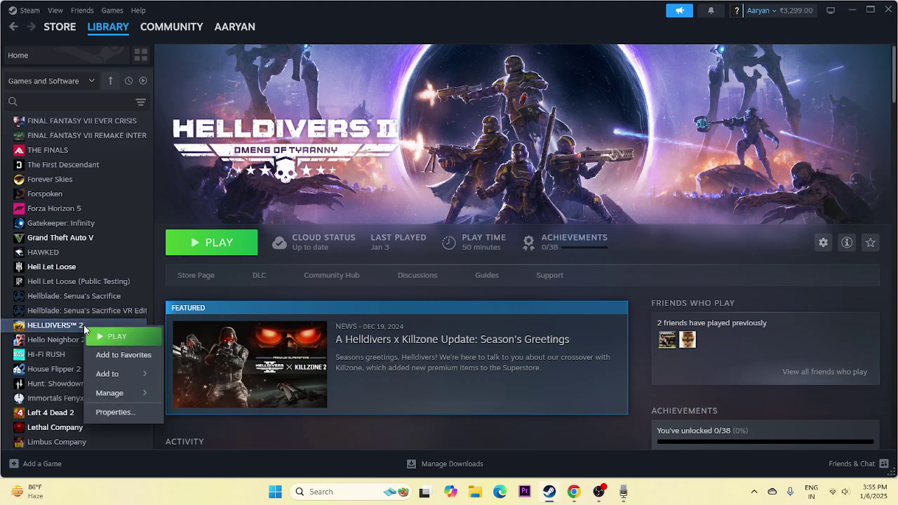
click(114, 412)
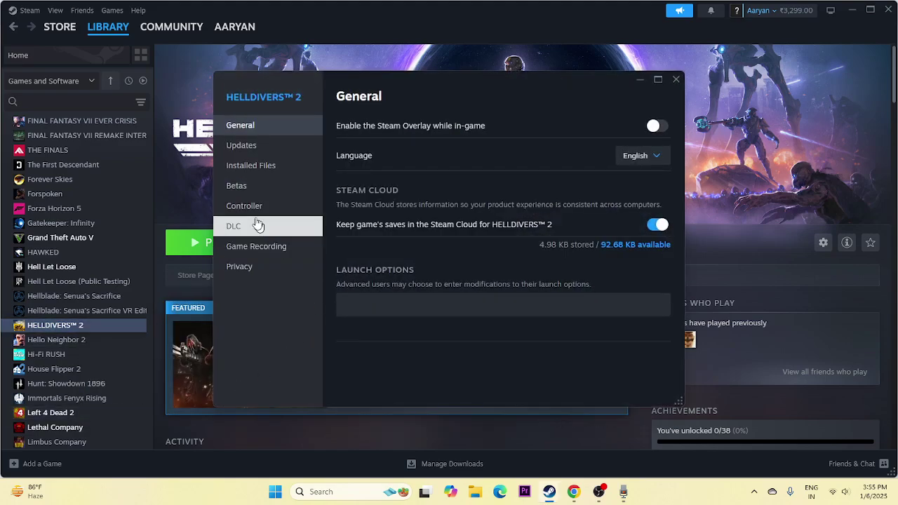
click(253, 167)
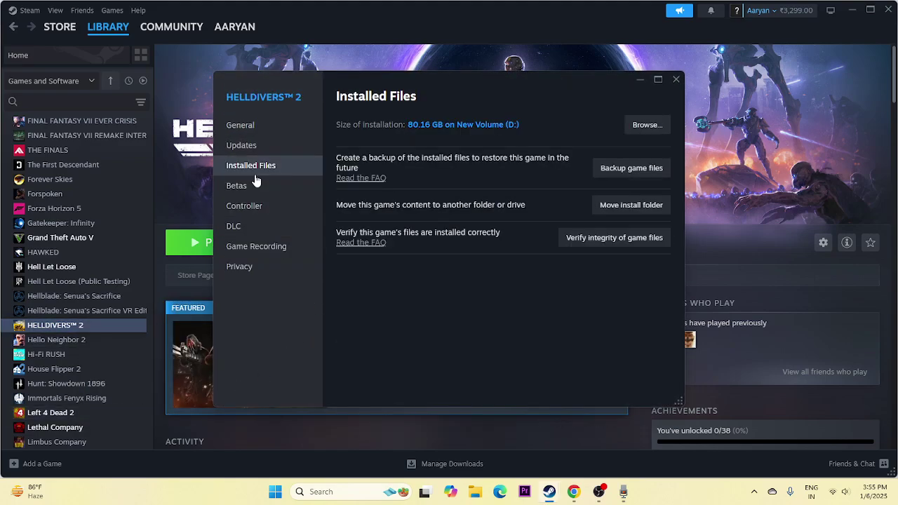
click(630, 241)
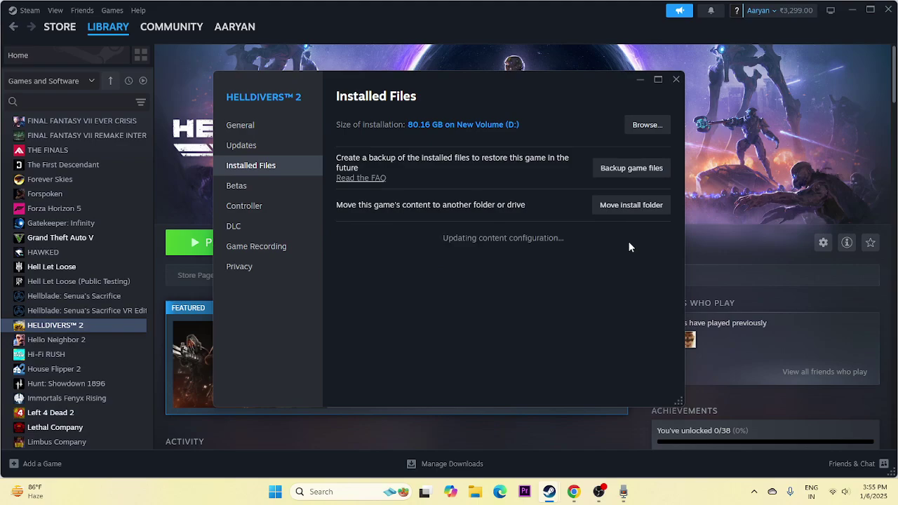